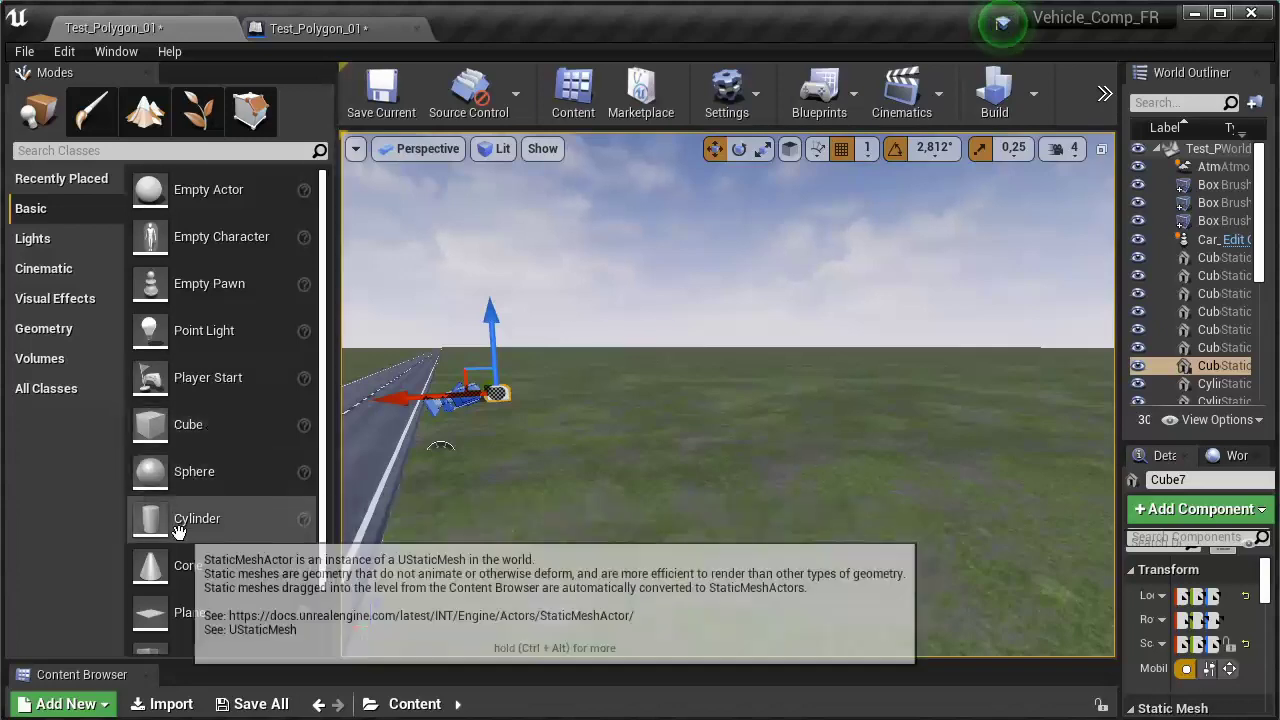
Step: Place a cylinder in the level, focus on it, and orbit to view the flat platform near the car
drag(170, 518, 790, 500)
key(f)
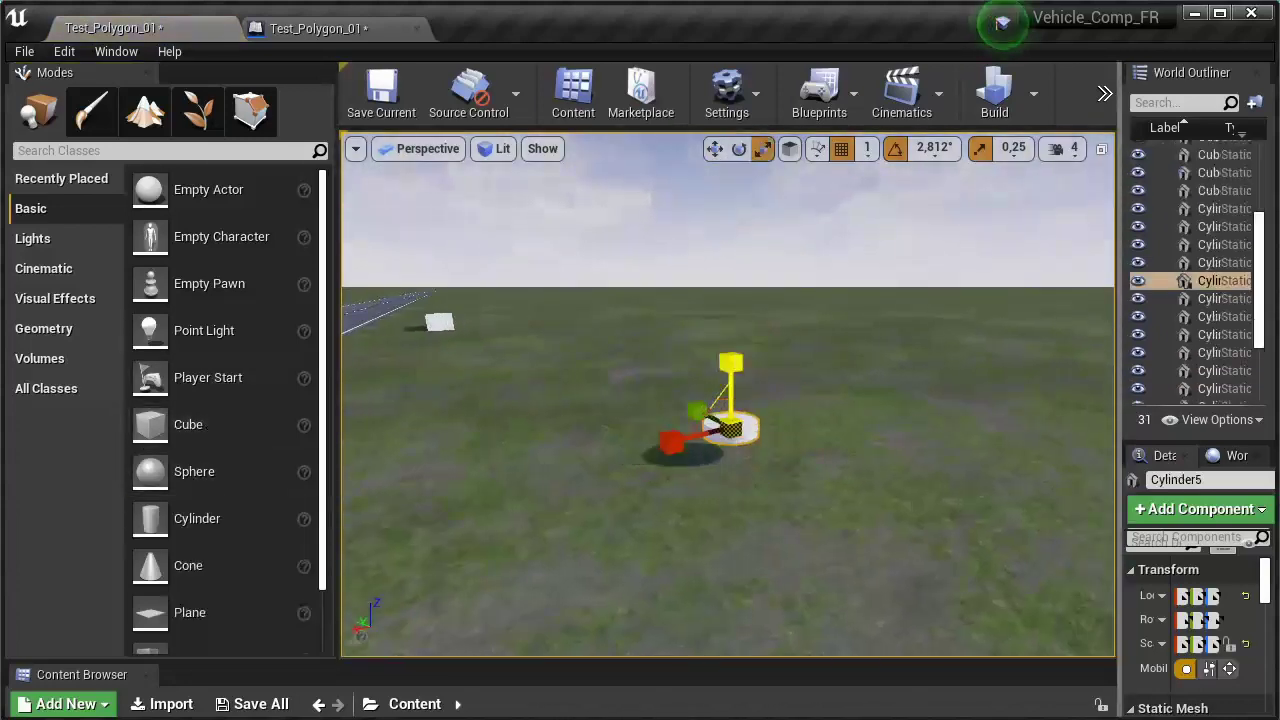
alt+drag(728, 400, 800, 420)
scroll(728, 420, up, 5)
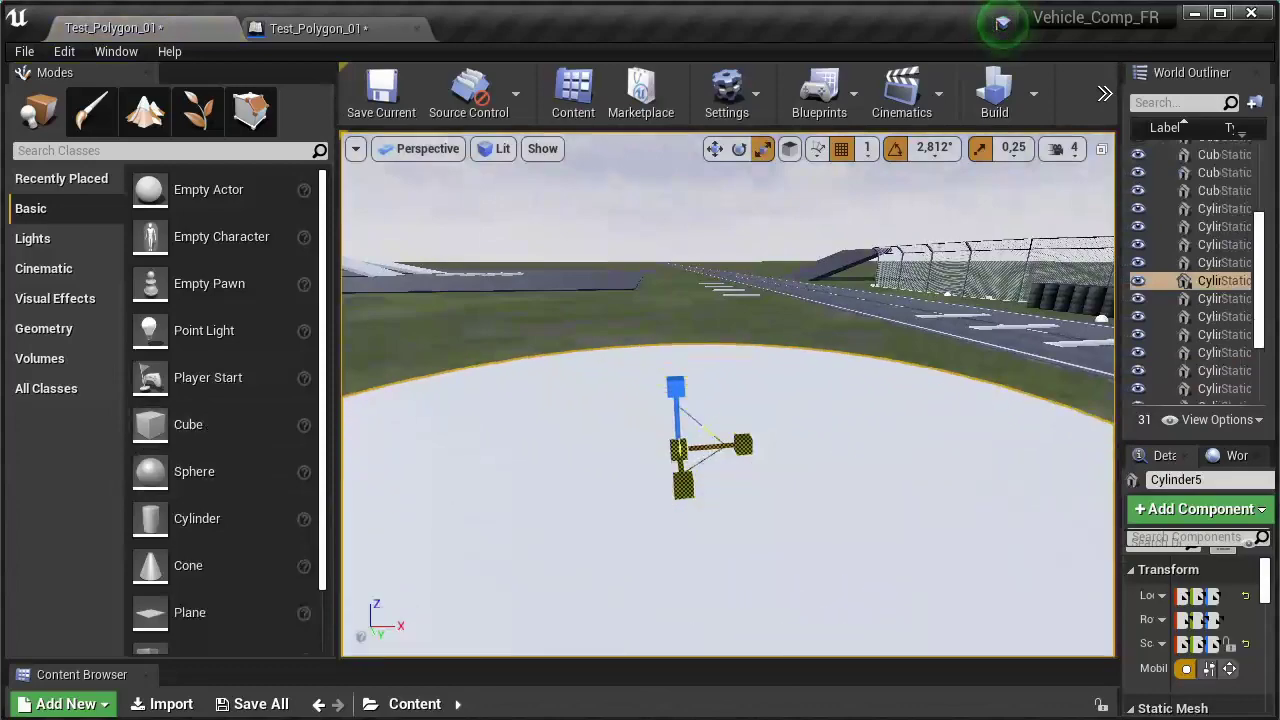
alt+drag(728, 400, 760, 380)
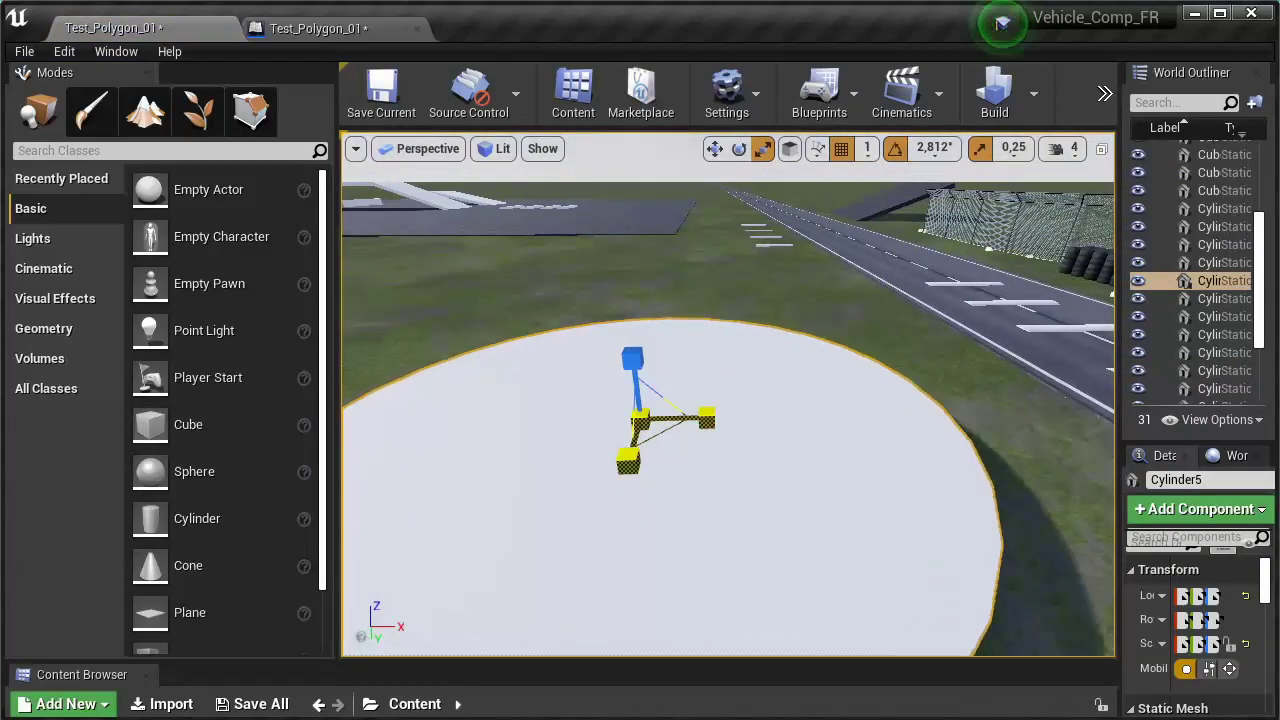
alt+drag(865, 420, 865, 420)
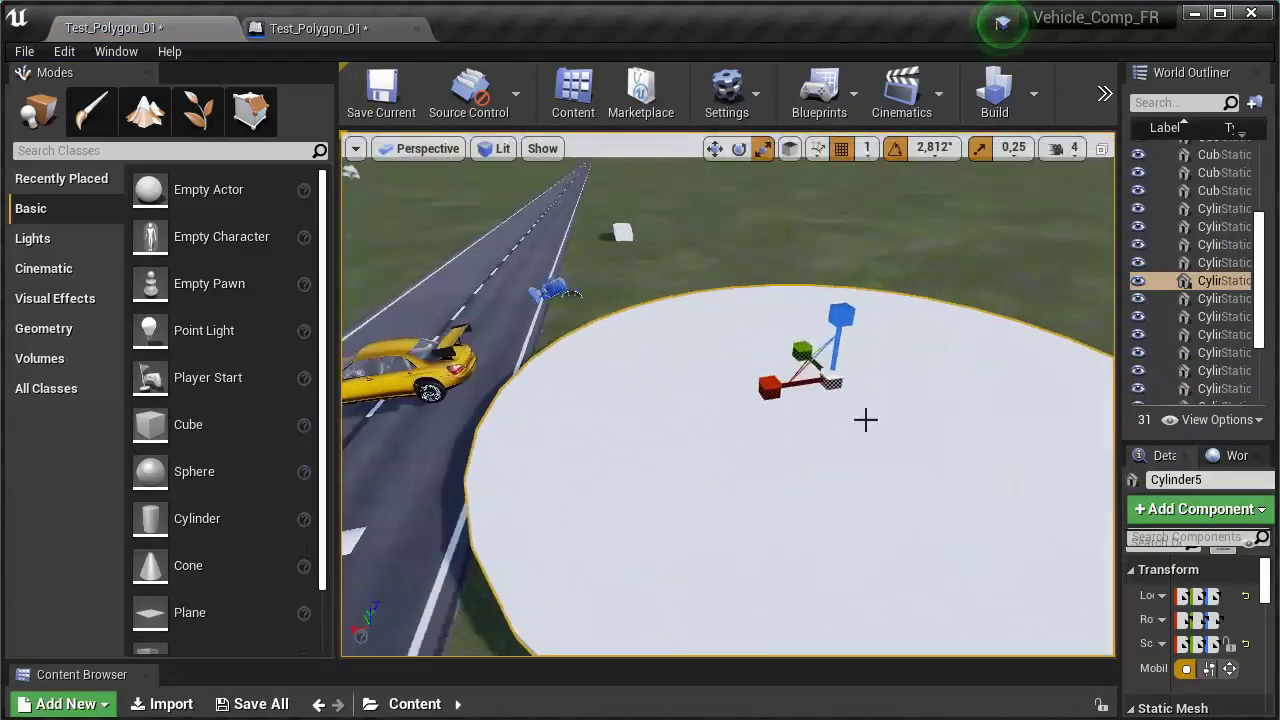
alt+drag(787, 404, 740, 404)
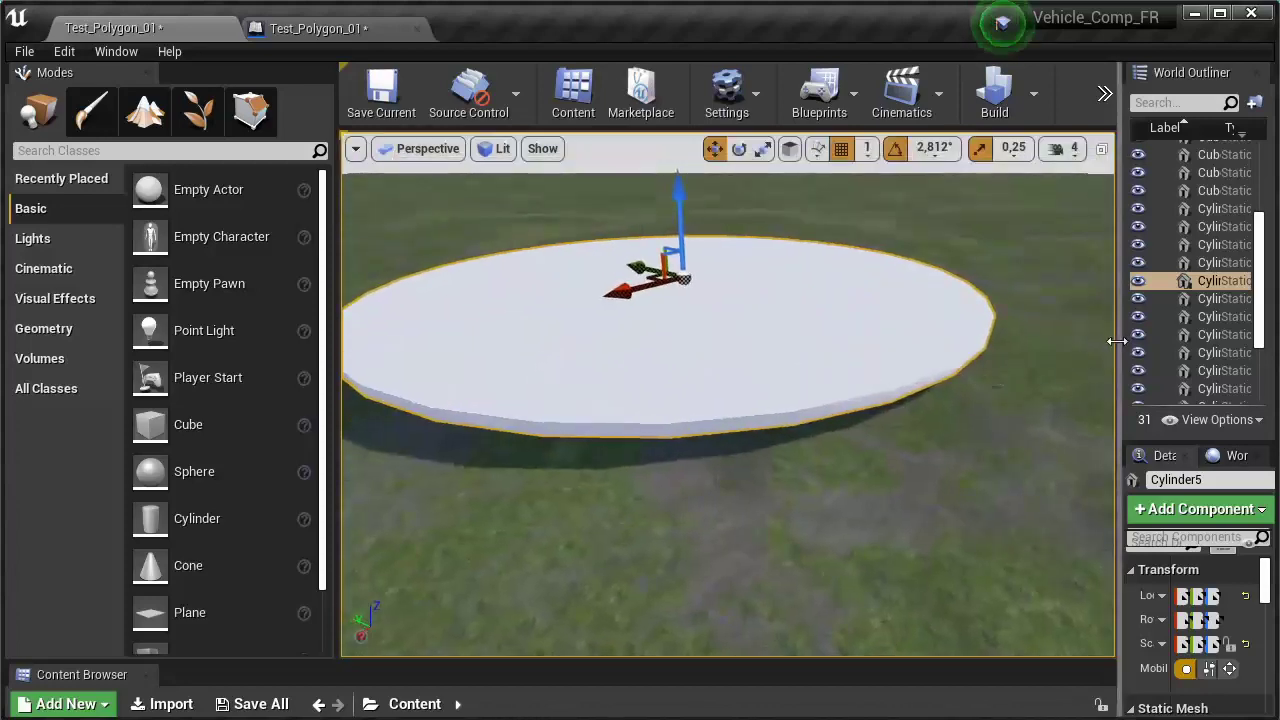
Step: Widen the Outliner and Details panels and scroll to Cylinder5's Element 0 material
drag(1119, 400, 690, 400)
drag(948, 440, 950, 240)
scroll(960, 400, down, 3)
Step: Apply WorldGridMaterial to the cylinder's Element 0 by searching 'worldgrid'
click(1055, 570)
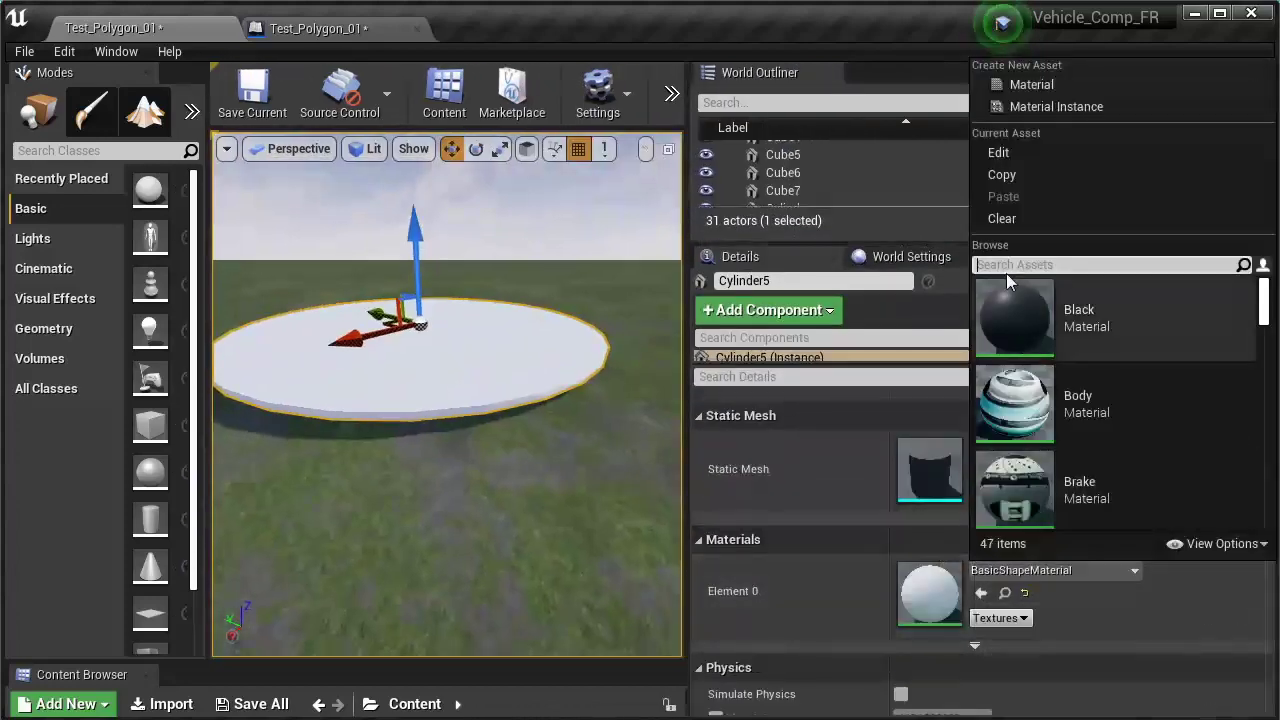
click(1257, 541)
text(worldgrid)
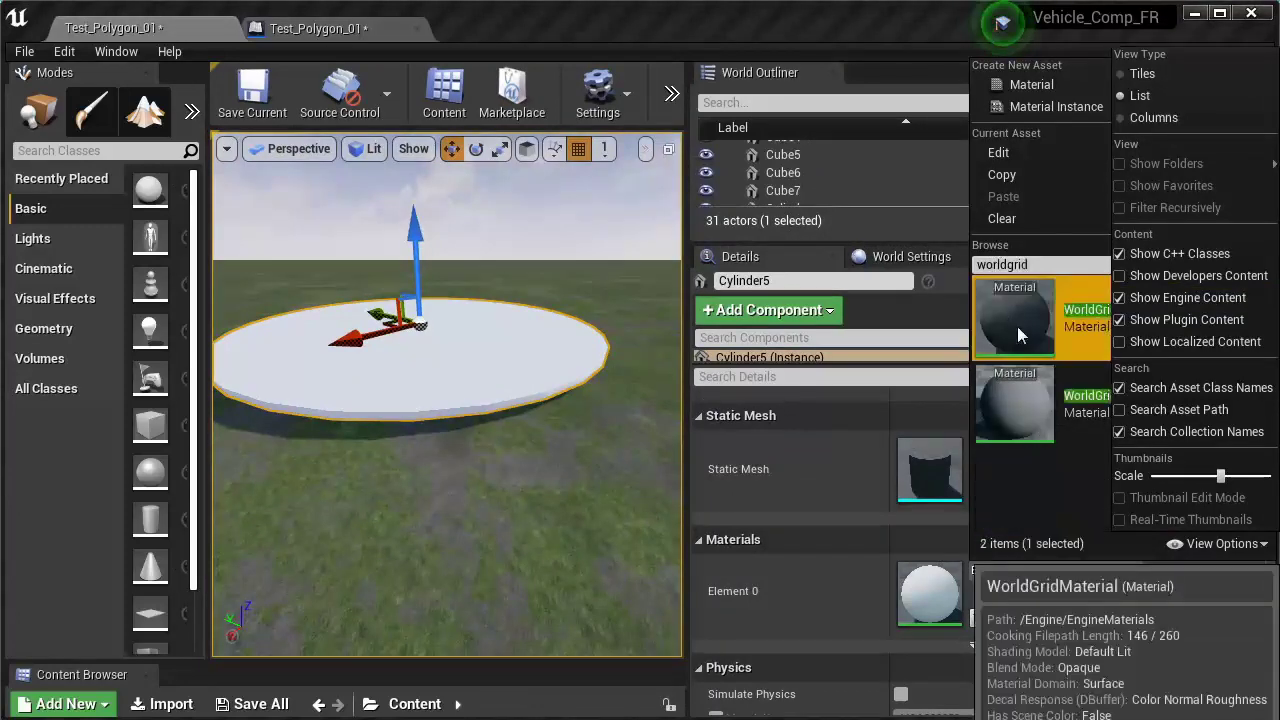
click(1017, 326)
Step: Set Cylinder5's mobility to Movable and save all levels and assets
click(677, 373)
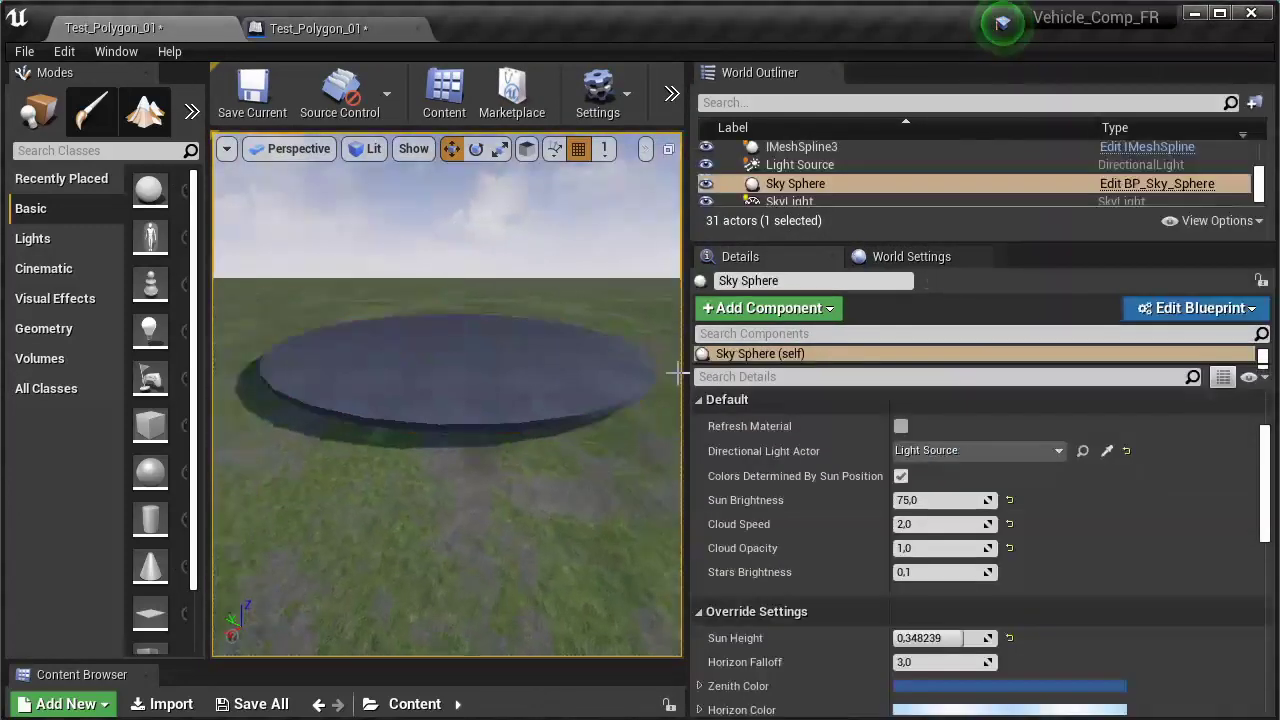
drag(685, 370, 852, 370)
click(626, 409)
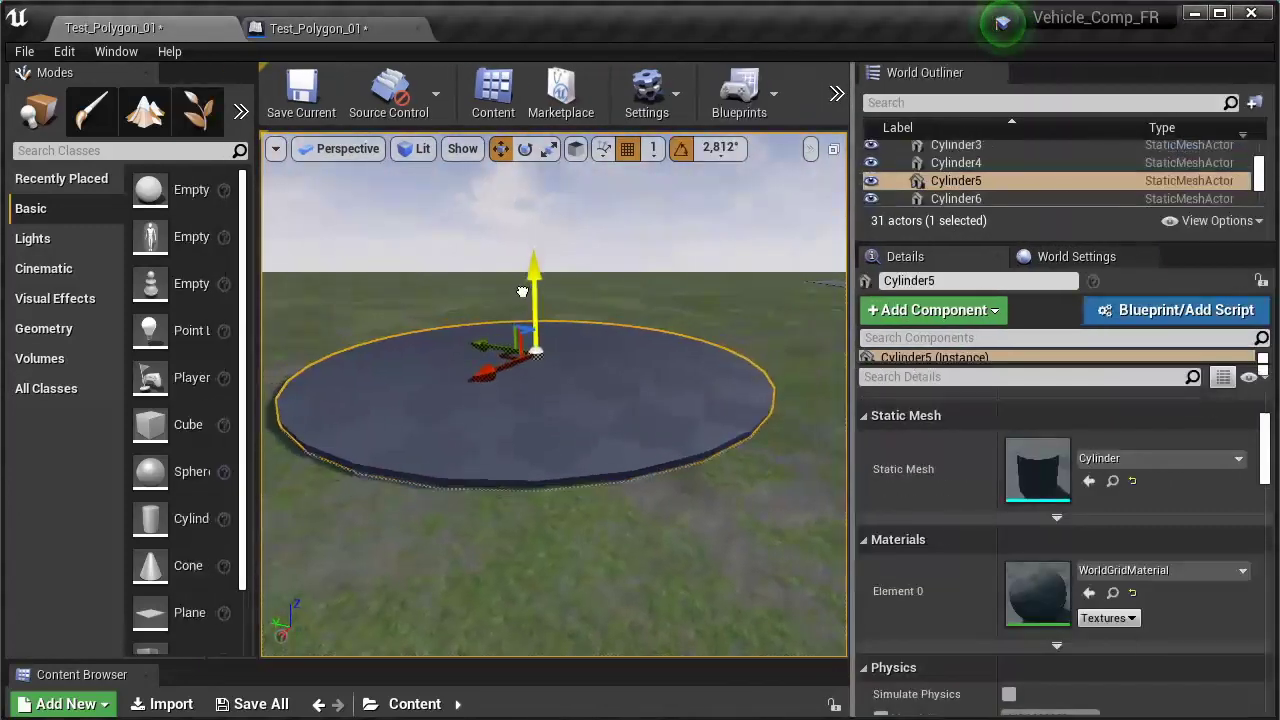
drag(1033, 228, 1016, 430)
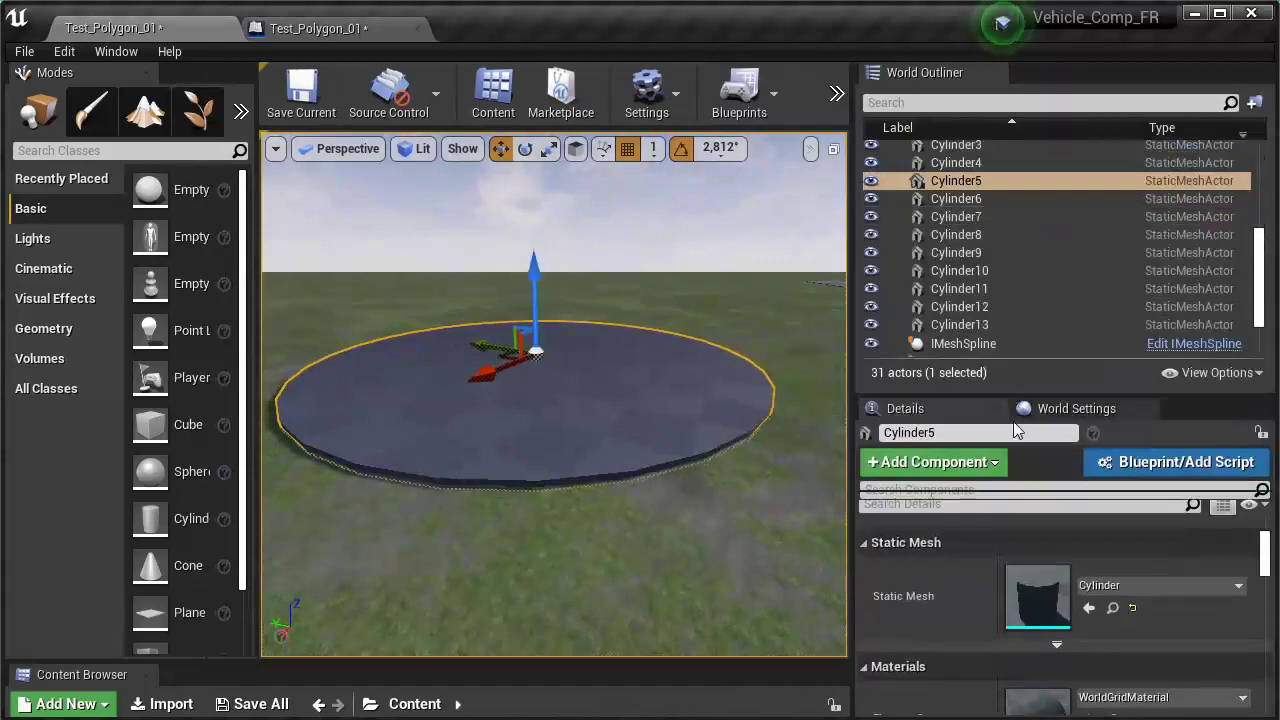
drag(978, 390, 980, 238)
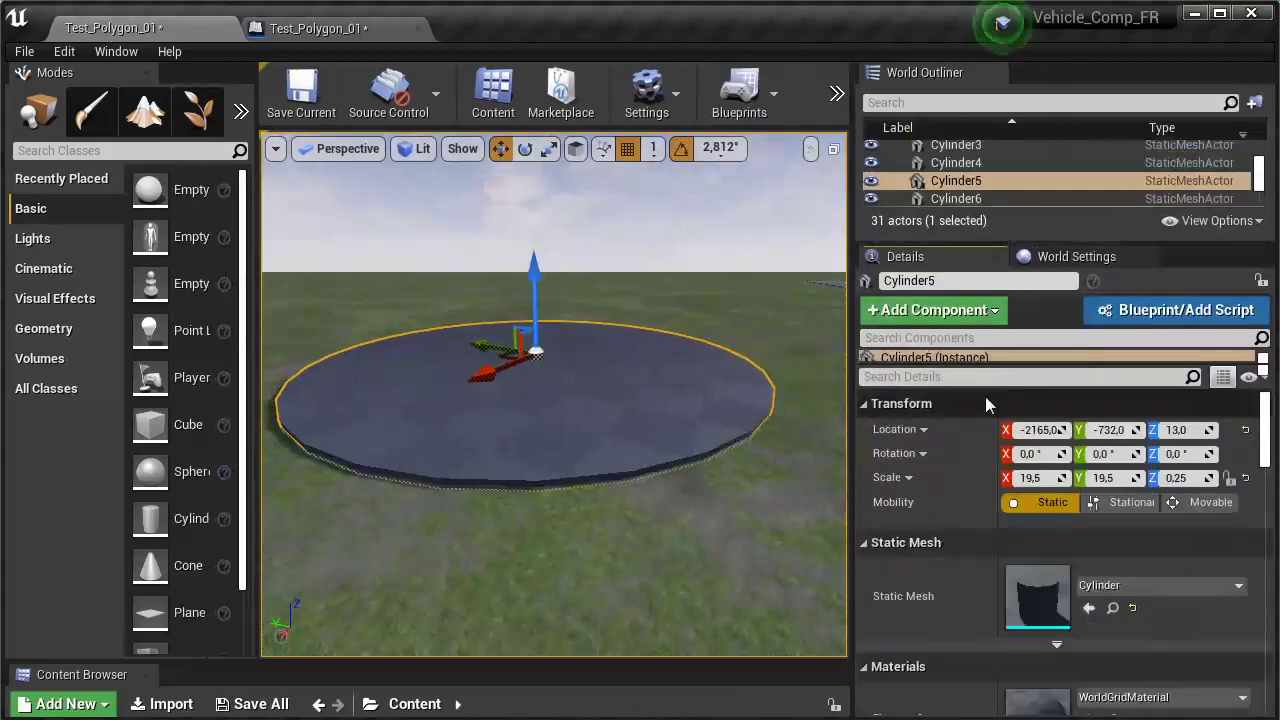
click(24, 52)
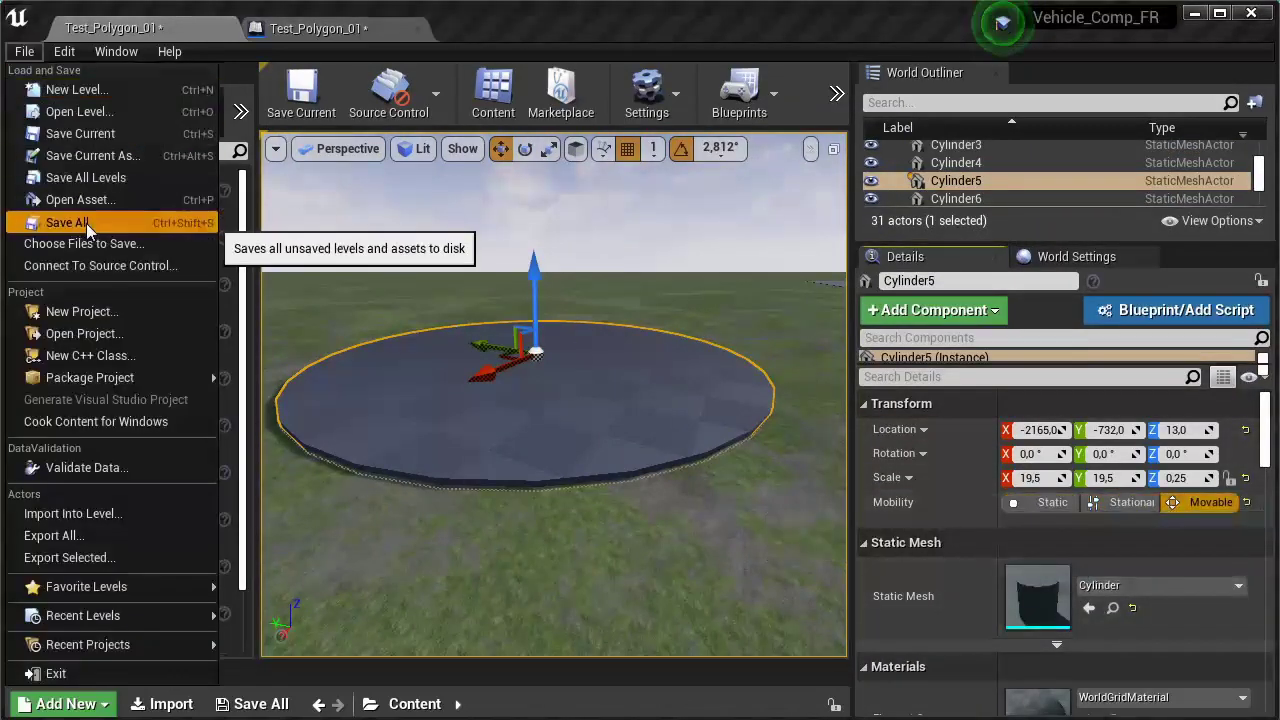
click(60, 217)
Step: In the Level Blueprint, add a Cylinder5 reference with a Get Static Mesh Component node
click(841, 95)
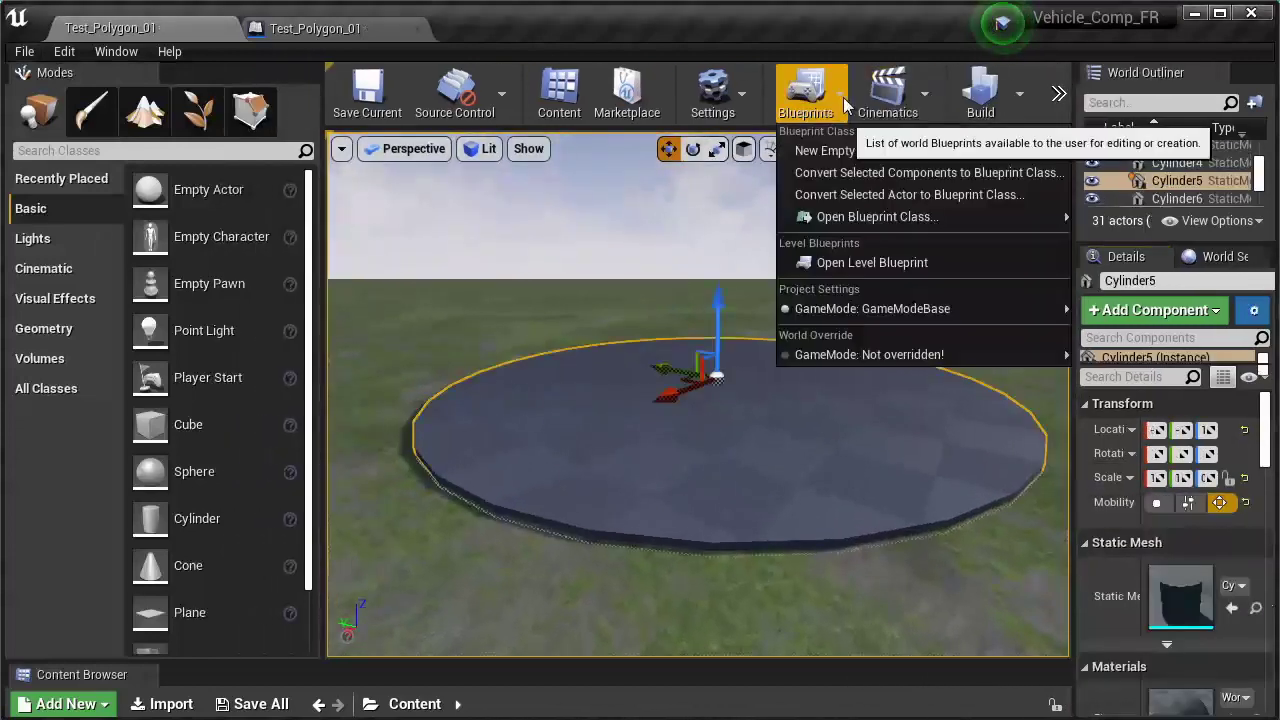
click(857, 264)
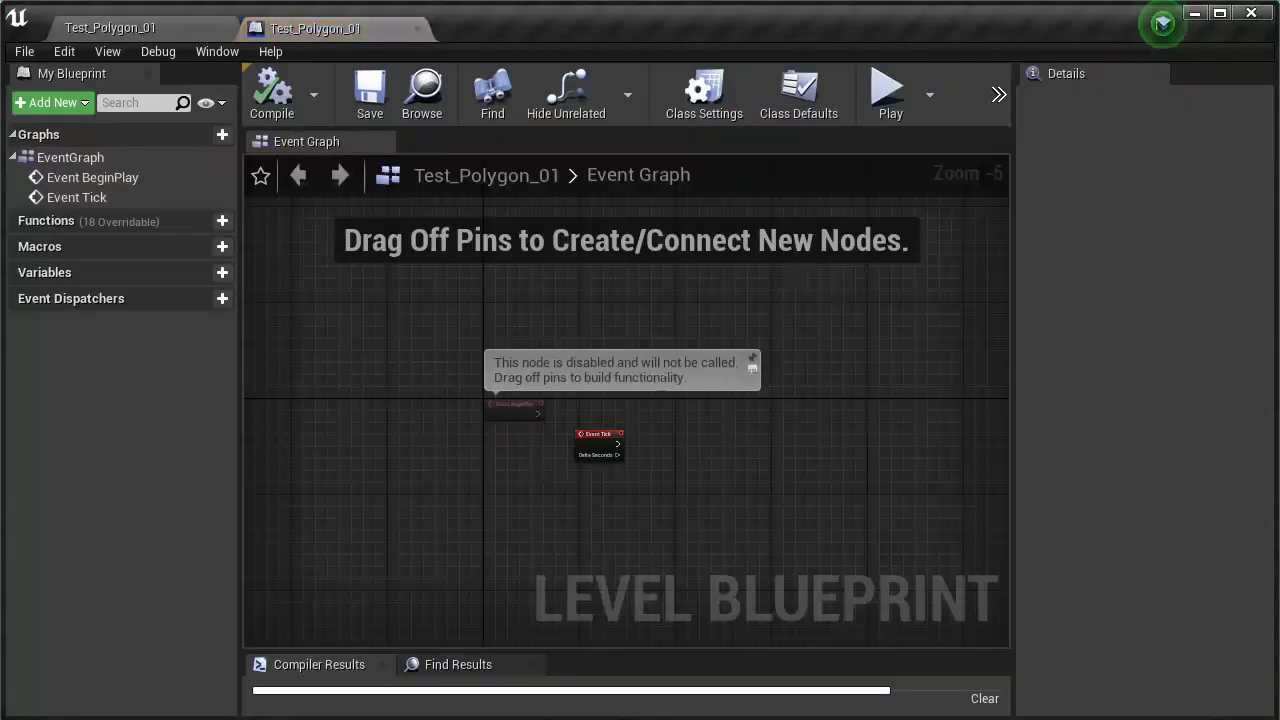
right_click(800, 360)
click(863, 457)
right_drag(863, 457, 606, 390)
drag(692, 307, 688, 418)
text(stati)
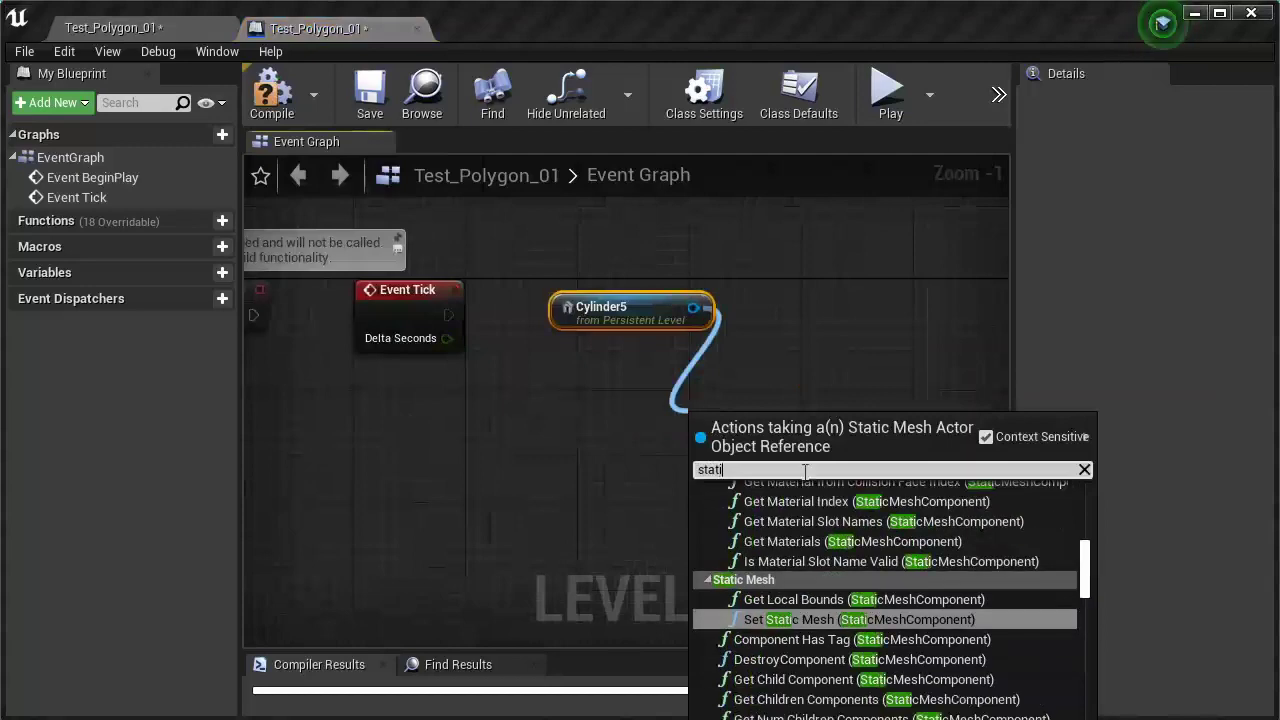
key(ctrl+a)
text(get static)
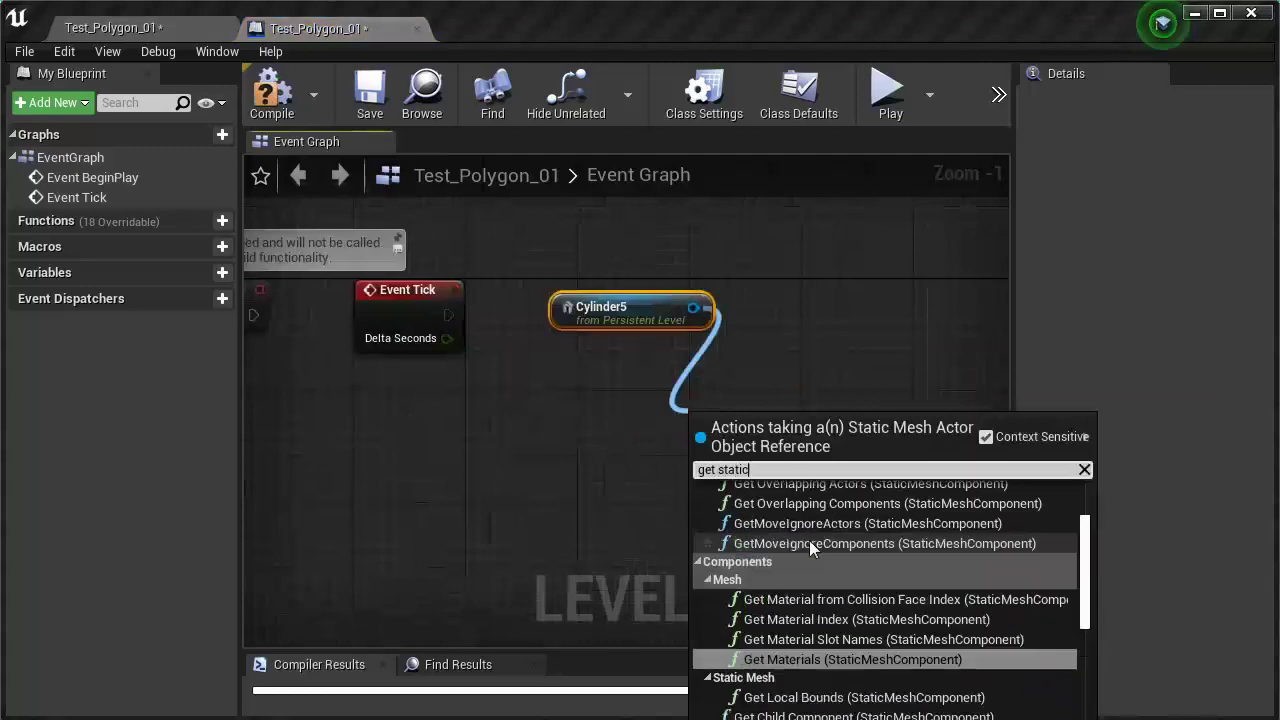
text( mesh co)
key(Return)
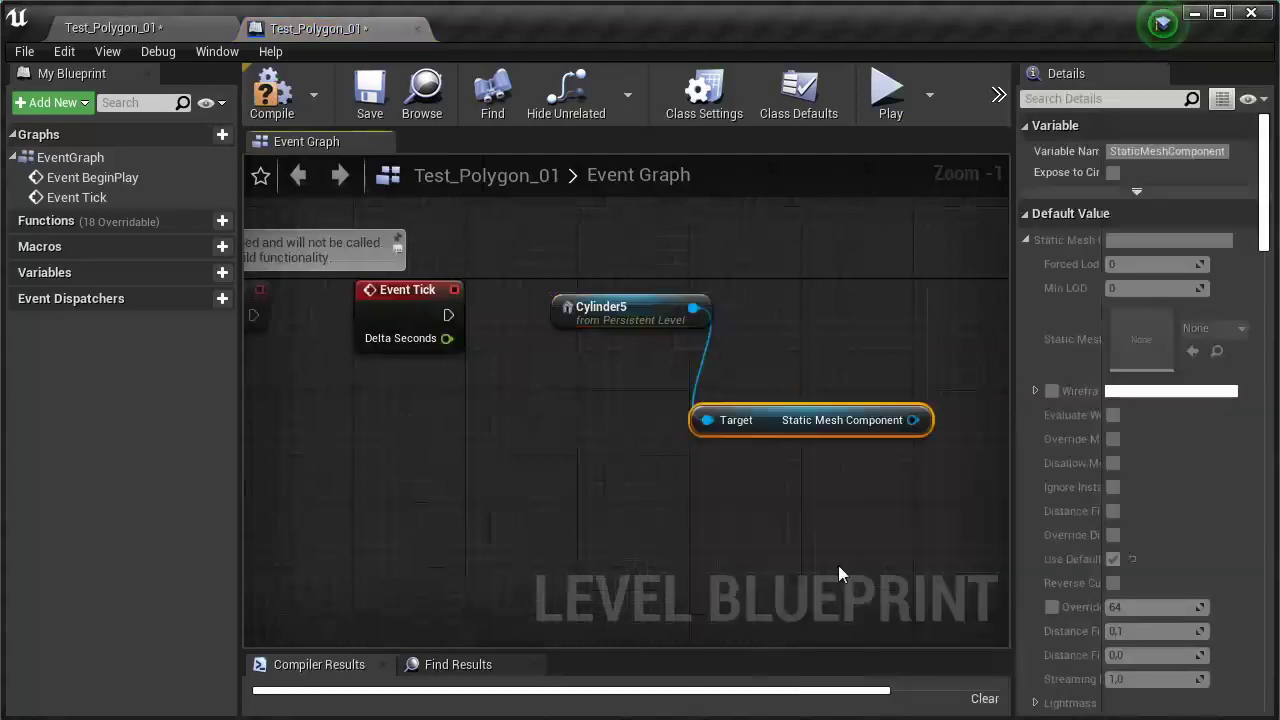
Step: Add AddLocalRotation on the mesh component and split its Delta Rotation into X, Y, Z
right_drag(778, 348, 628, 363)
drag(790, 388, 790, 388)
text(add loc)
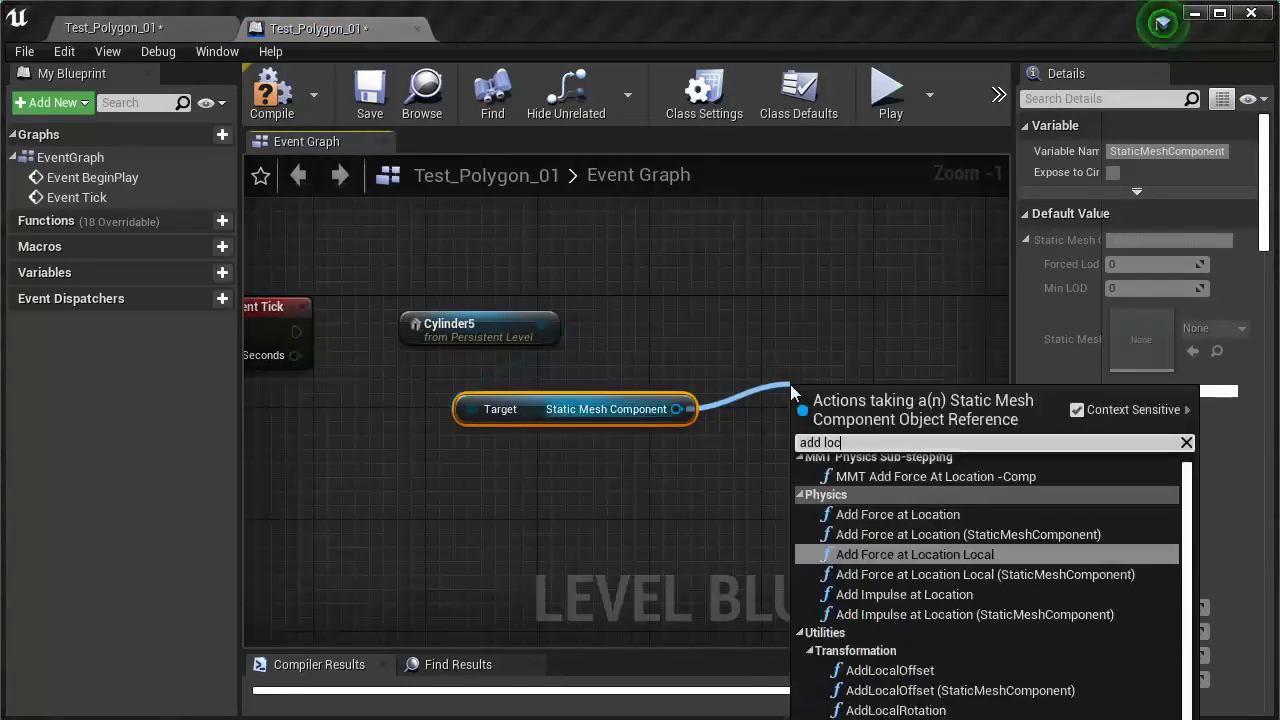
text(al ro)
click(921, 501)
right_click(806, 443)
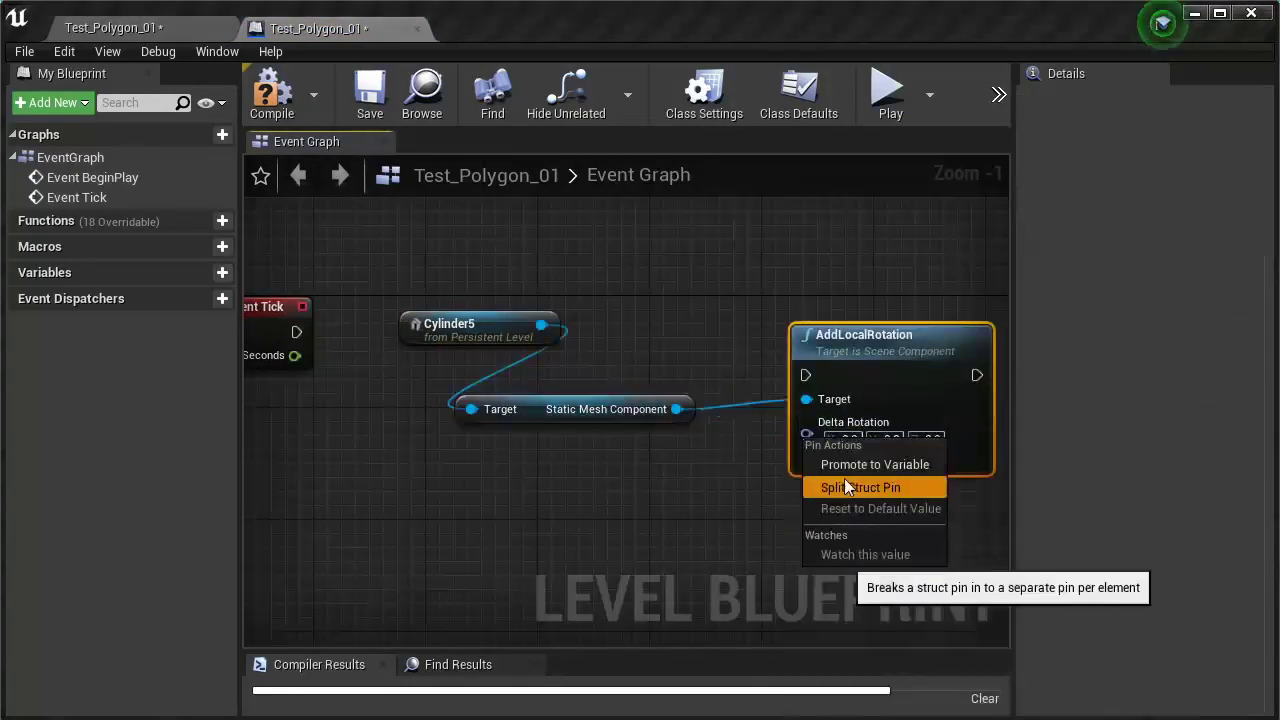
click(823, 489)
Step: Wire Event Tick's execution into AddLocalRotation and tidy the node layout
drag(272, 309, 667, 240)
drag(814, 380, 814, 380)
drag(827, 348, 857, 234)
right_drag(857, 234, 749, 276)
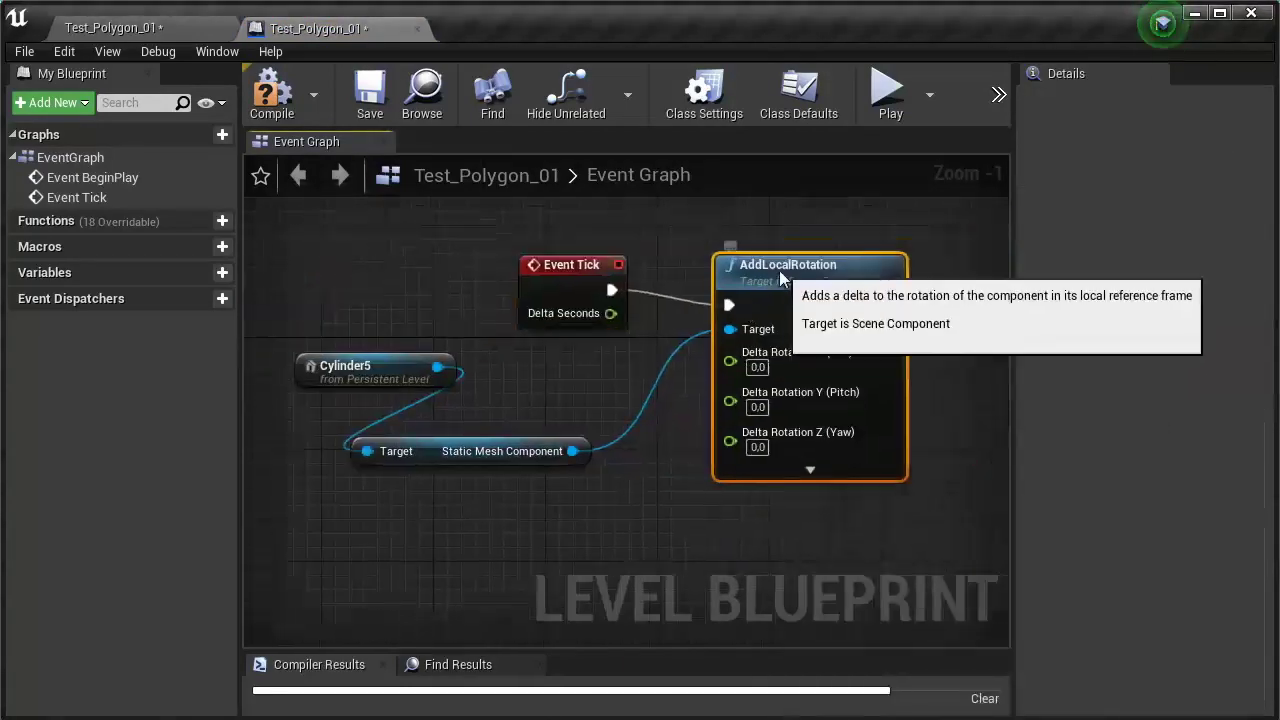
drag(586, 443, 722, 330)
drag(417, 377, 557, 321)
drag(894, 195, 829, 280)
right_drag(571, 486, 571, 443)
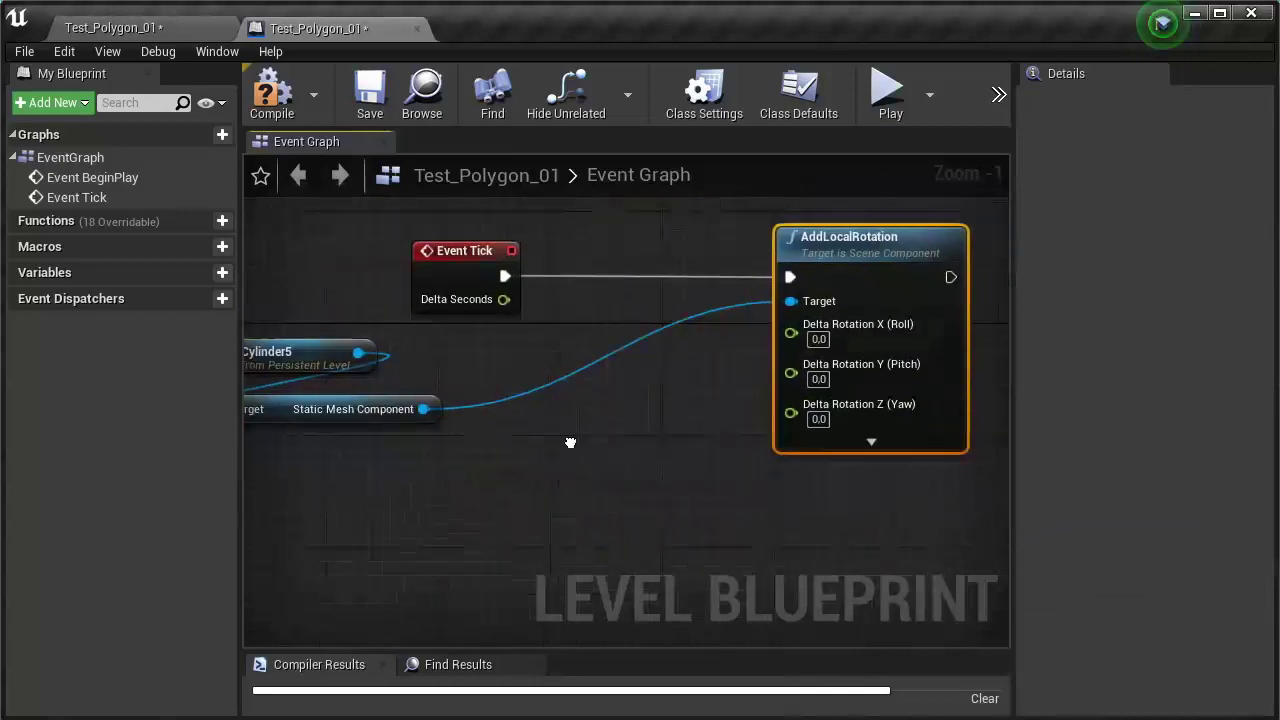
Step: Add a float + node from Delta Seconds and feed its result into the rotation
drag(545, 457, 545, 457)
text(+)
click(647, 542)
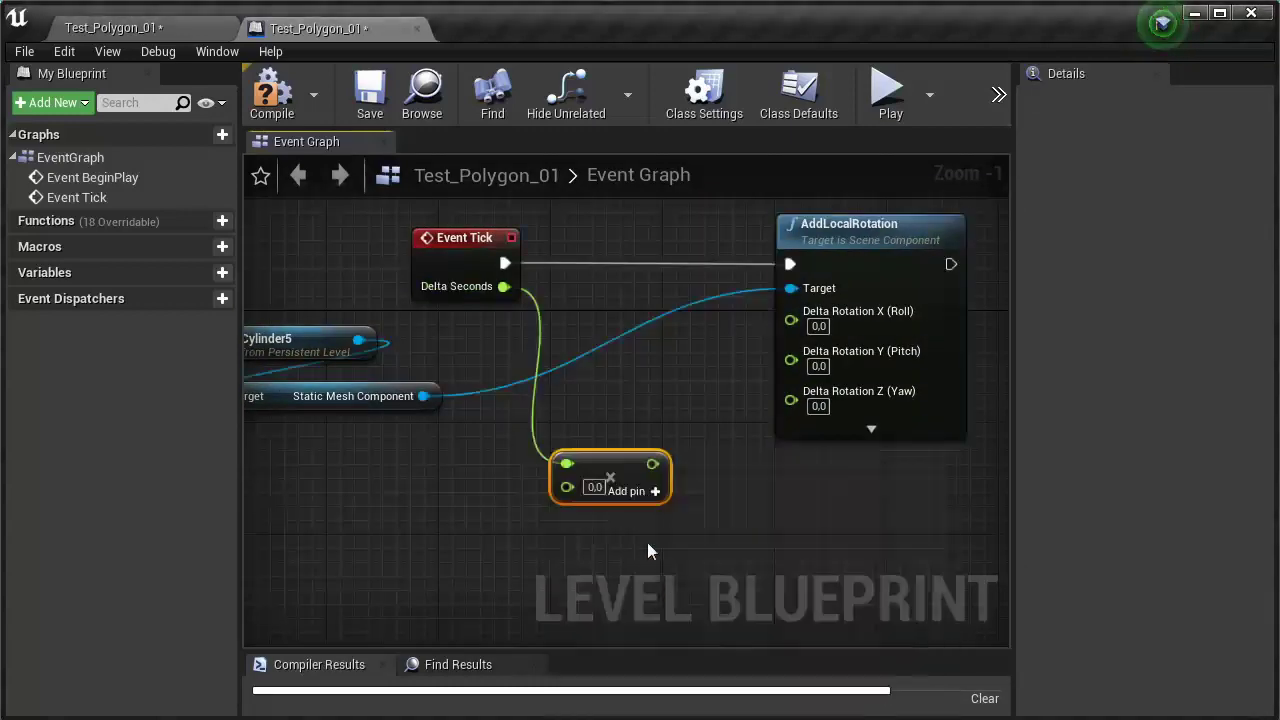
drag(764, 464, 791, 400)
scroll(700, 420, down, 3)
Step: Compile and save the Level Blueprint, then return to the level editor
click(272, 95)
click(369, 95)
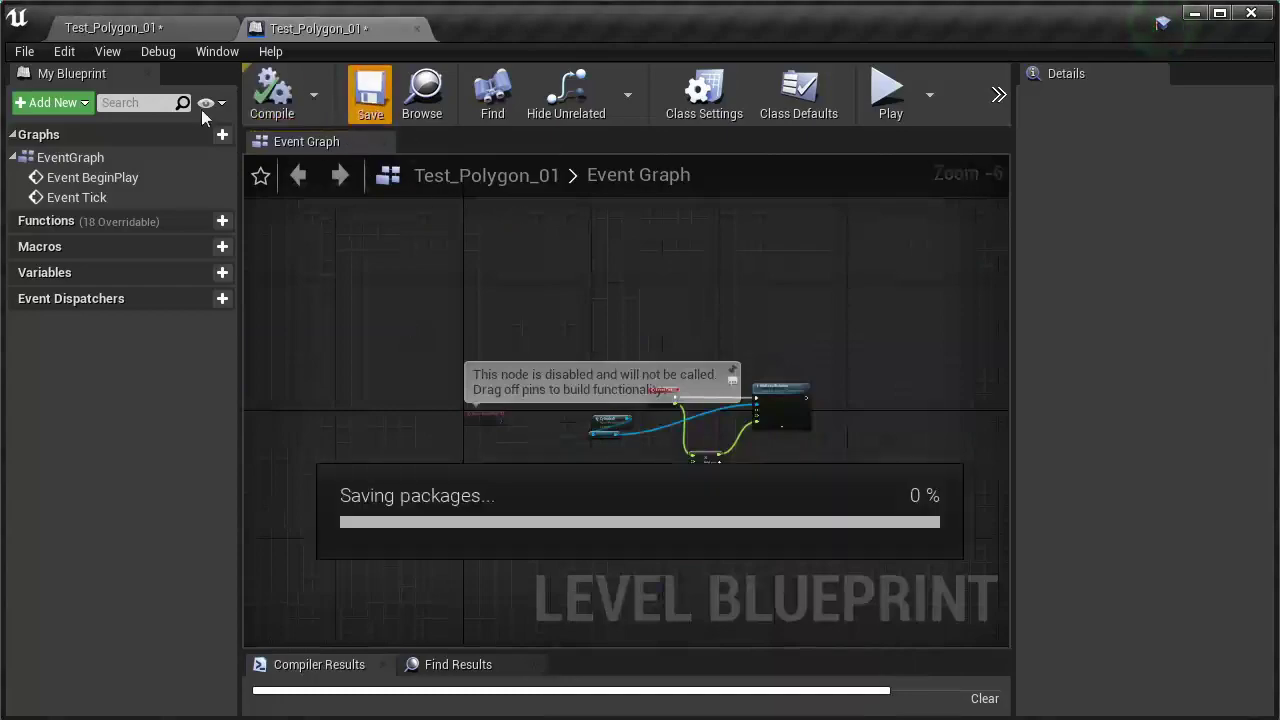
click(24, 51)
click(113, 28)
Step: Play the level, possess the car to drive it on the turntable, then stop with Esc
drag(322, 271, 158, 271)
key(alt+p)
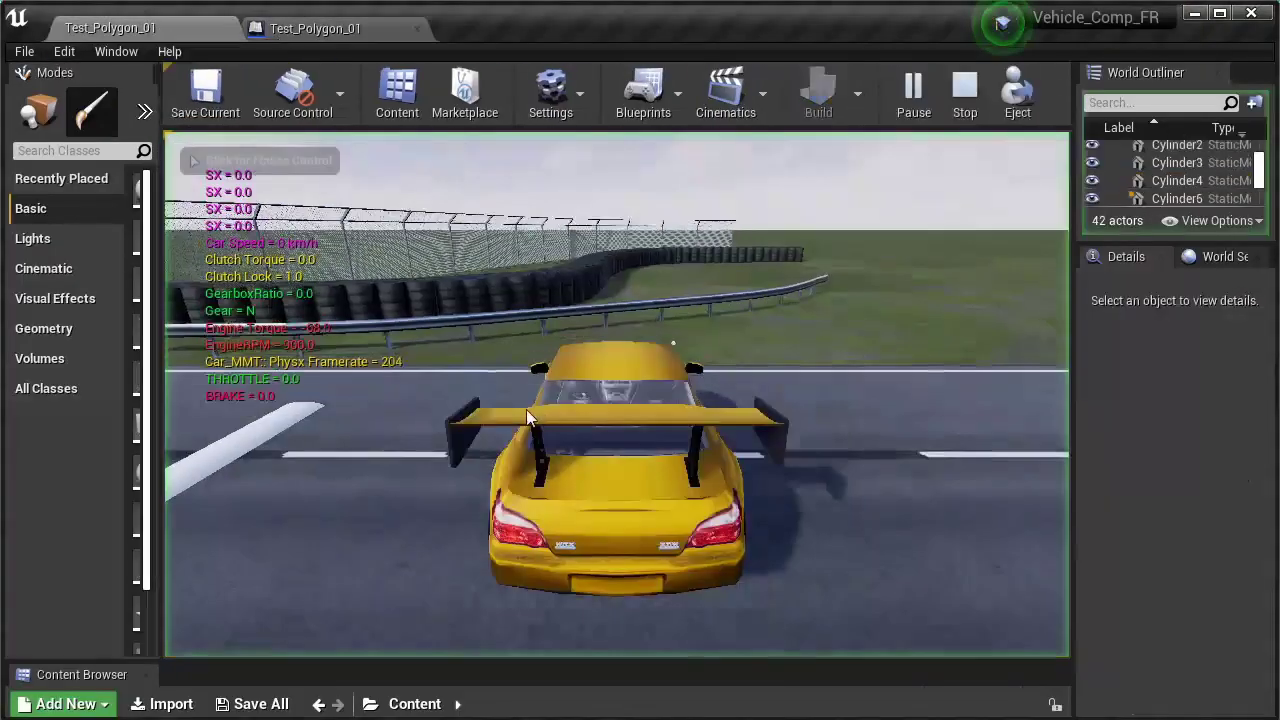
click(1020, 100)
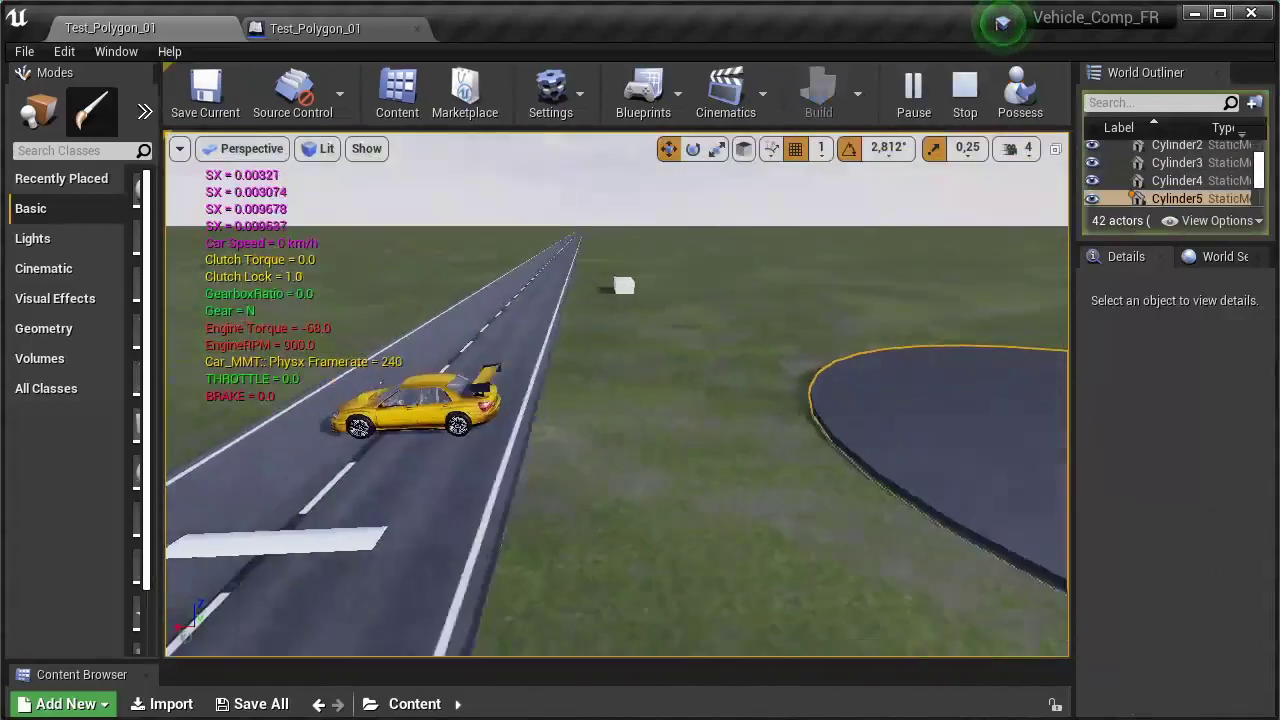
click(1020, 95)
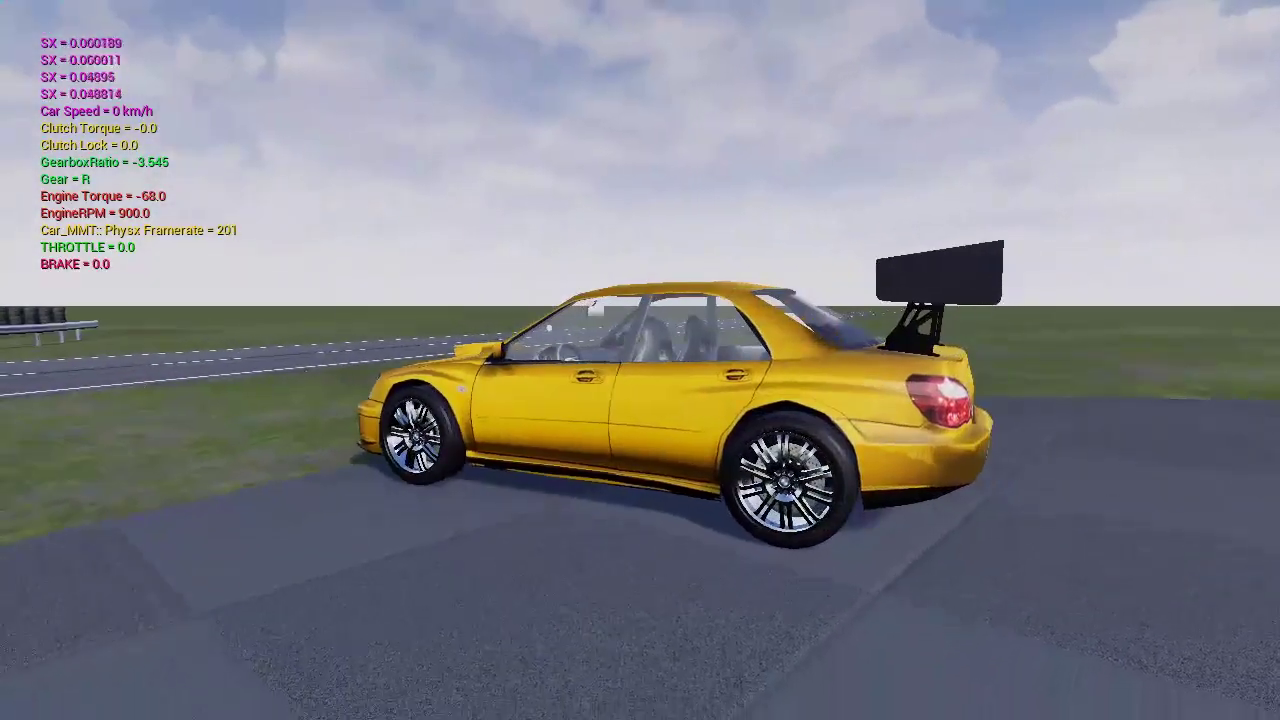
key(Escape)
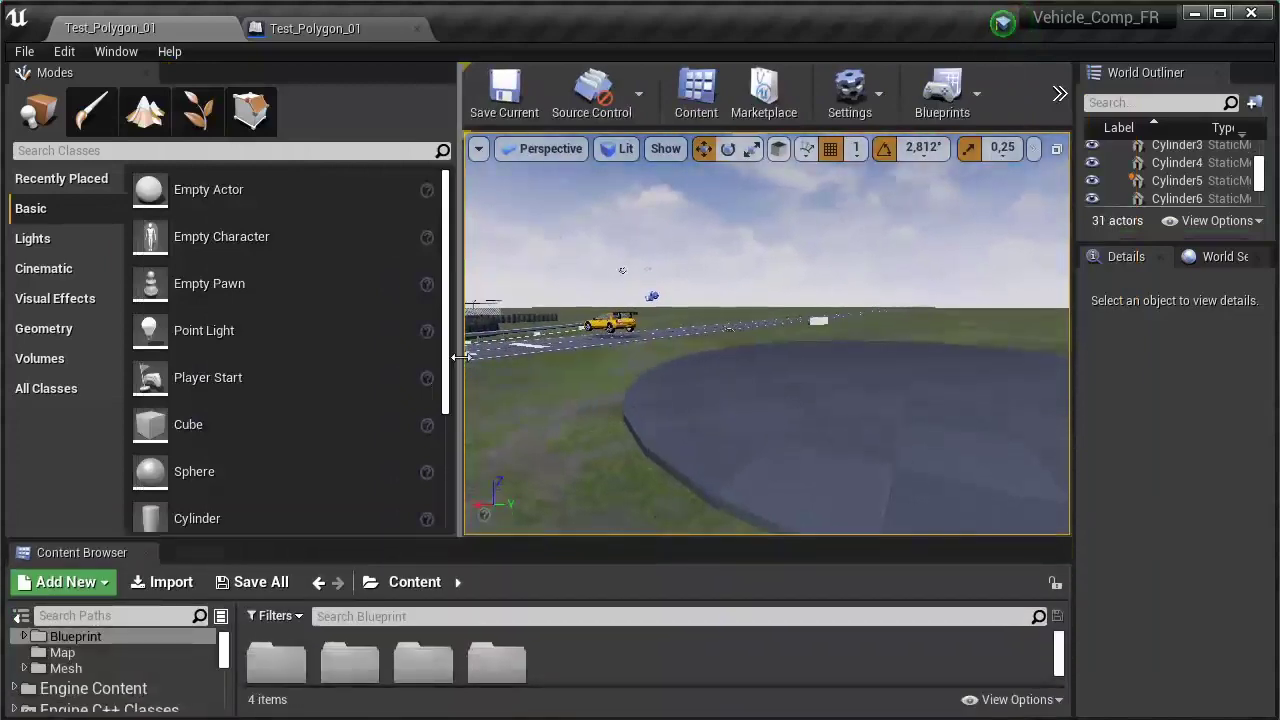
Step: Open Car_MMT from the Blueprint folder and drill into Wheel_MMT via a PhysxCalc node
drag(566, 549, 563, 383)
click(320, 28)
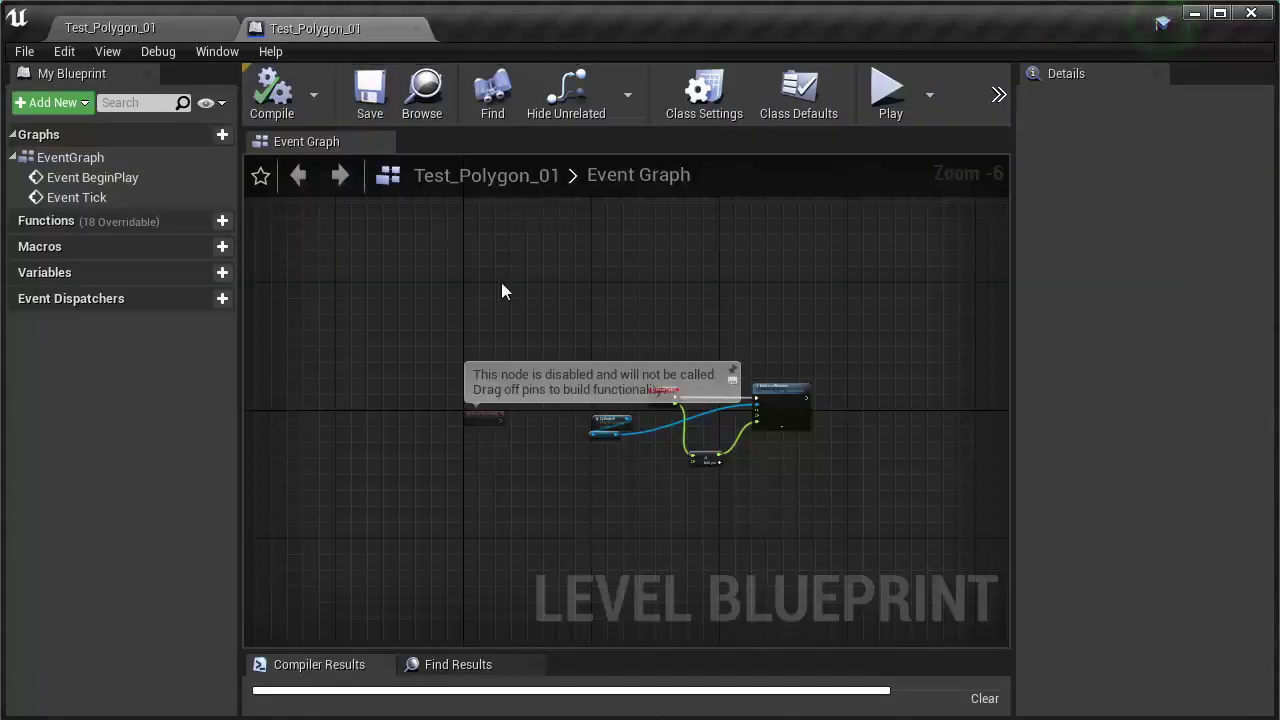
click(176, 30)
double_click(350, 558)
double_click(649, 555)
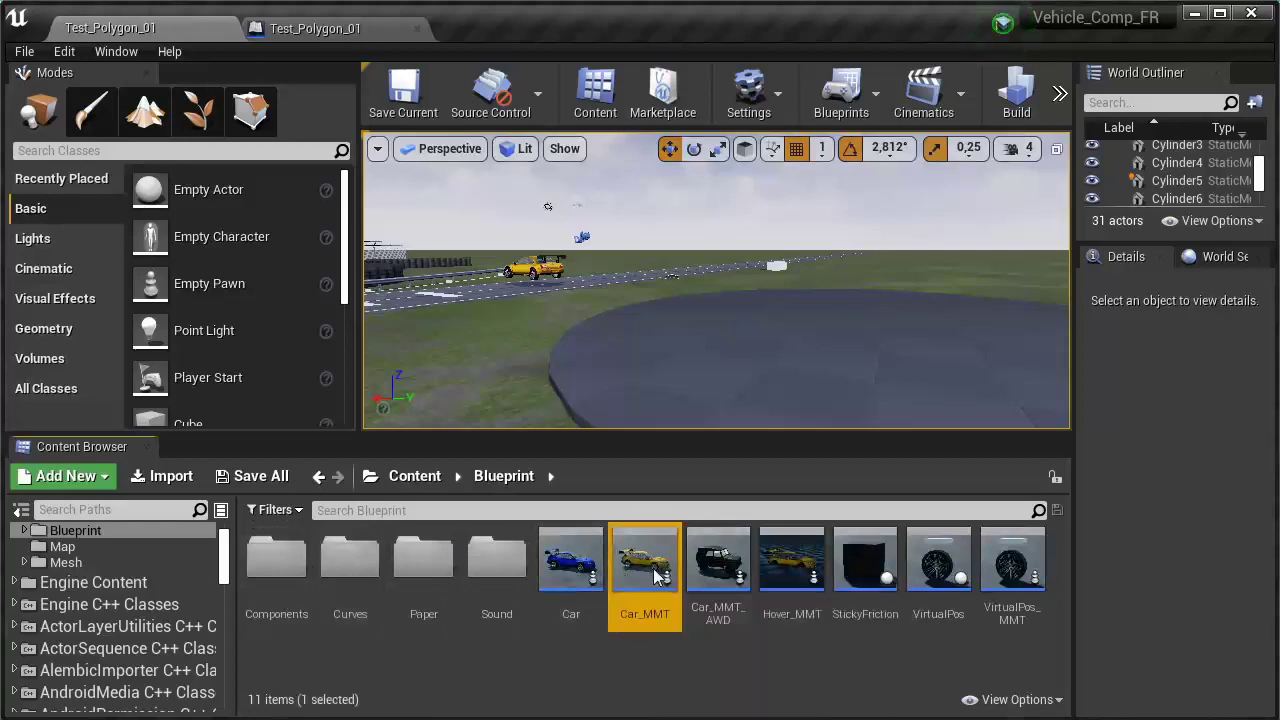
scroll(600, 380, up, 4)
scroll(700, 400, up, 3)
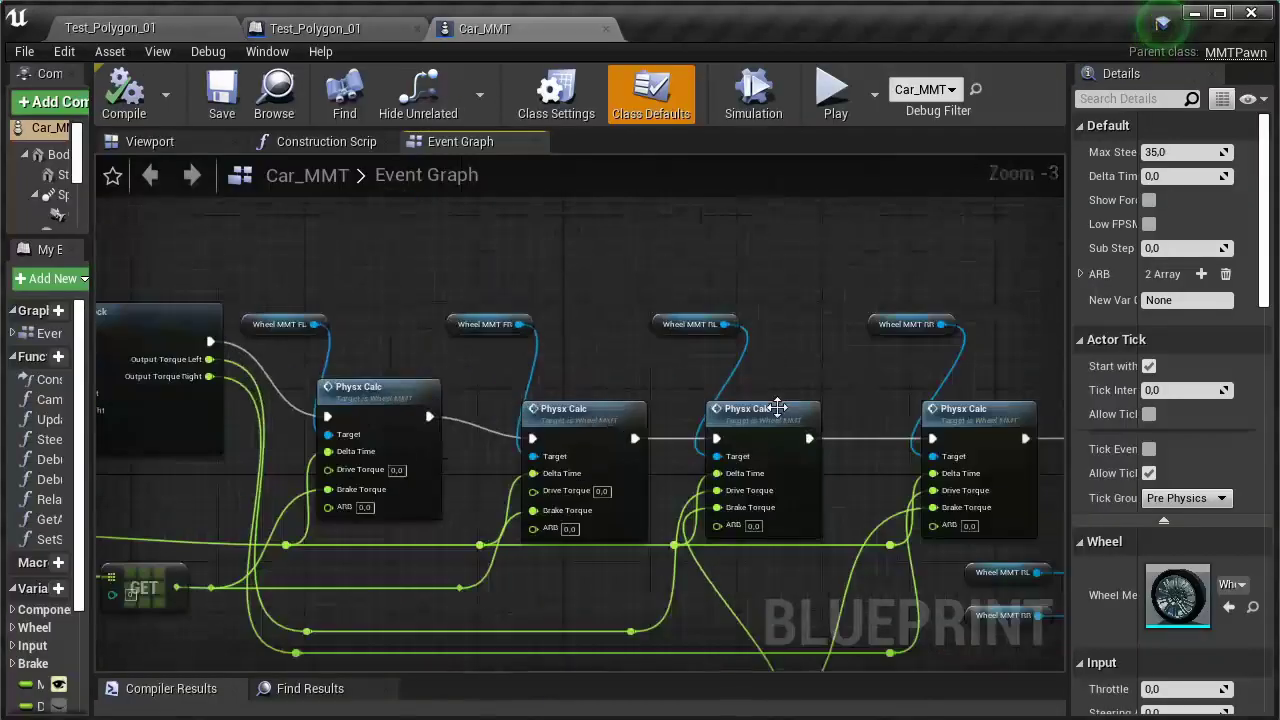
double_click(778, 406)
Step: Open the Get Linear Velocity Local function graph and bring up the action list
scroll(547, 276, down, 5)
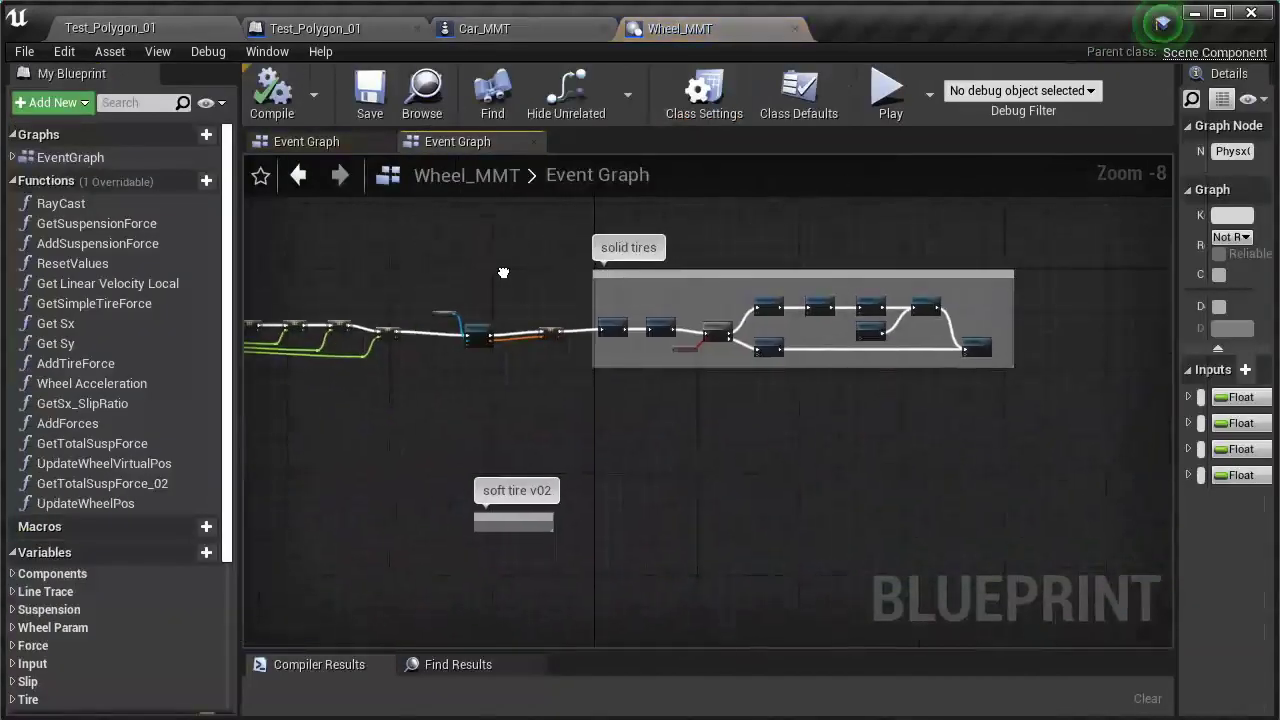
scroll(693, 290, up, 5)
double_click(693, 290)
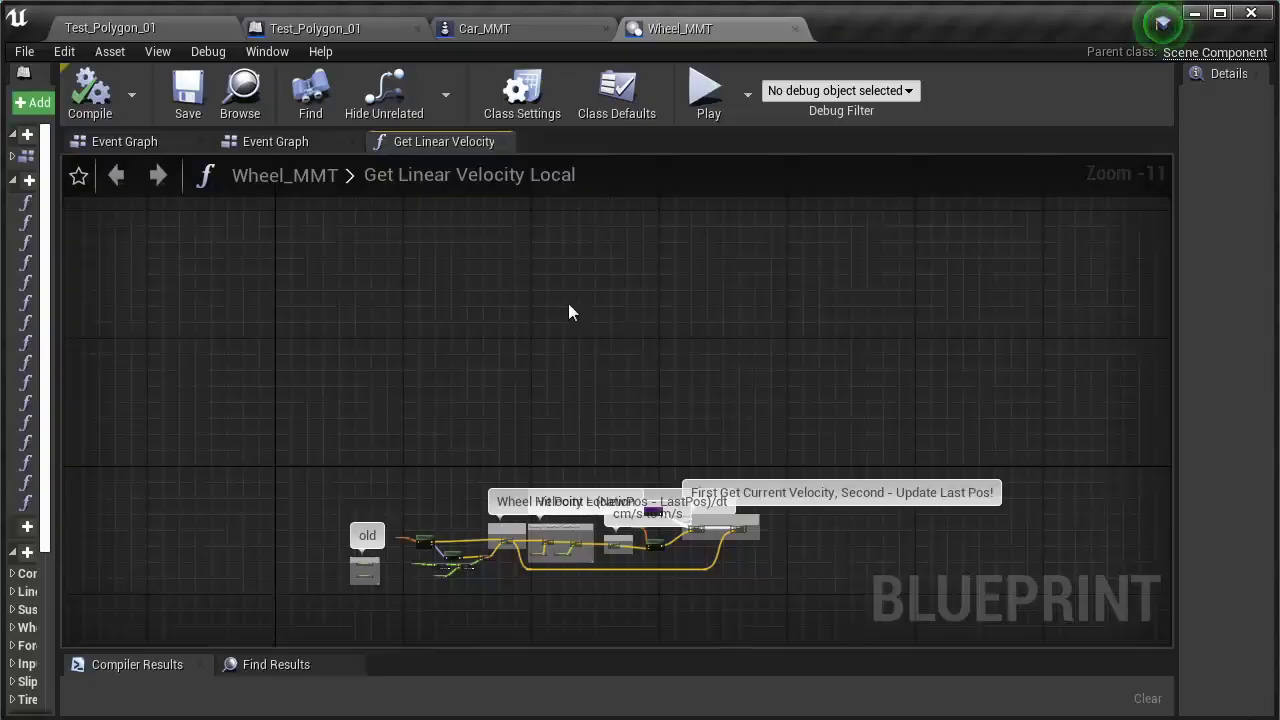
scroll(643, 324, up, 3)
right_click(643, 324)
Step: Add Get Body, feed Body into Get Physics Linear Velocity at Point, and wire the entry exec to it
text(get body)
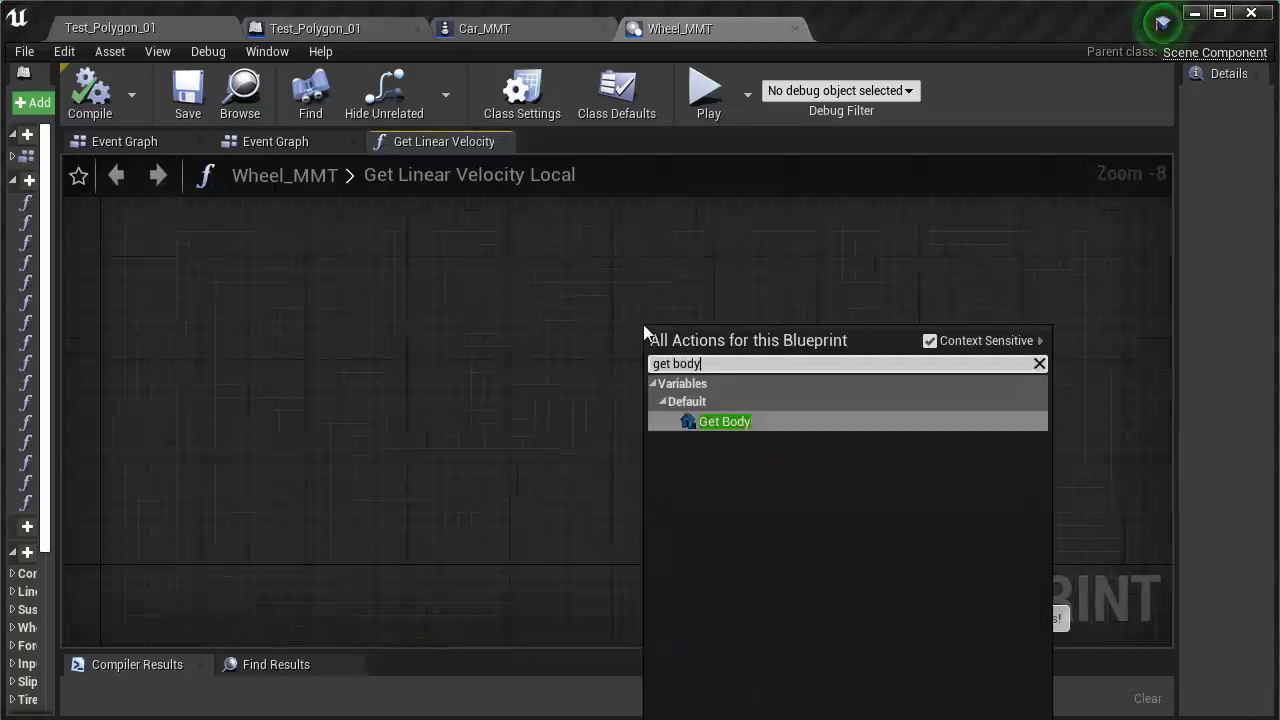
click(739, 417)
scroll(639, 352, up, 1)
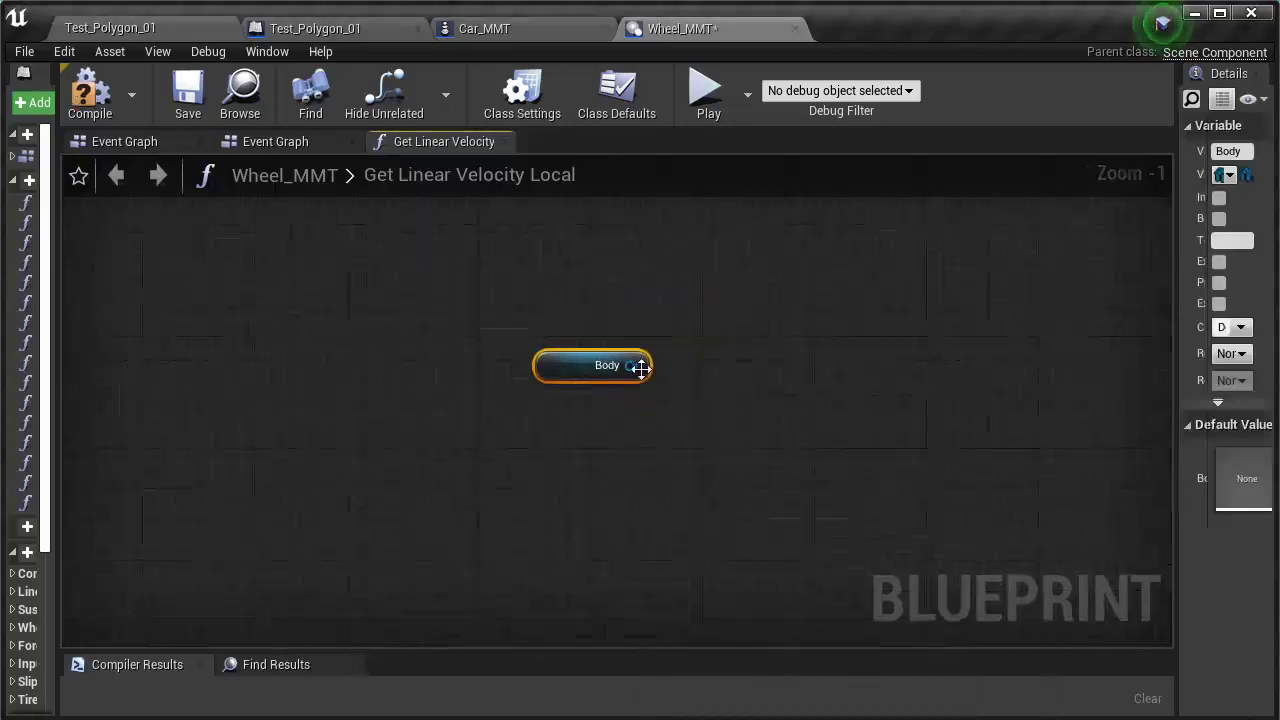
drag(640, 367, 750, 460)
text(get physic linear)
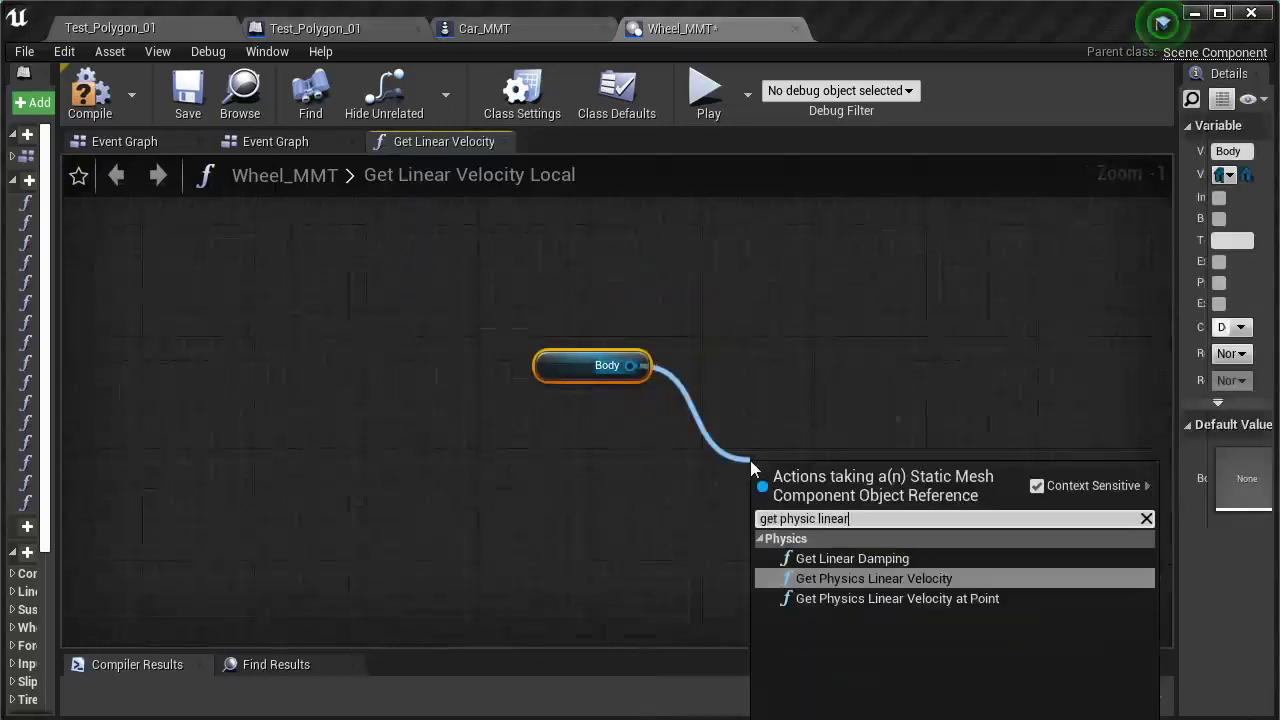
click(896, 600)
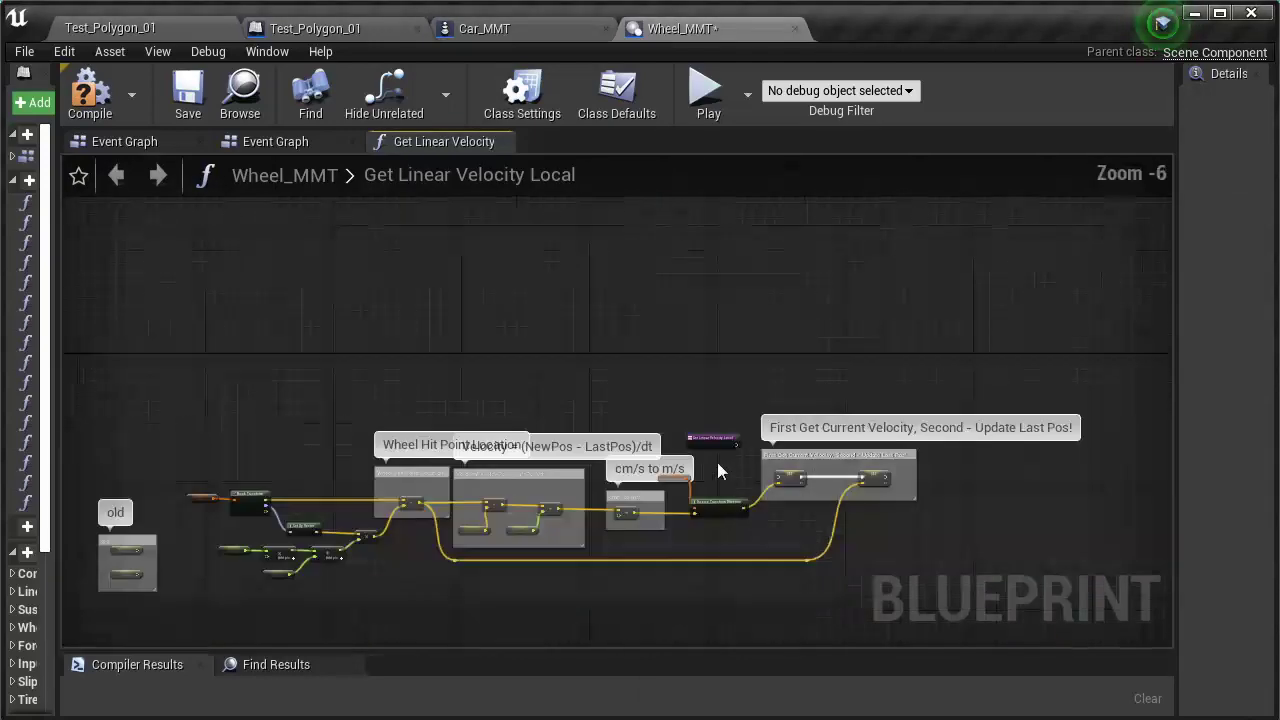
drag(630, 276, 680, 488)
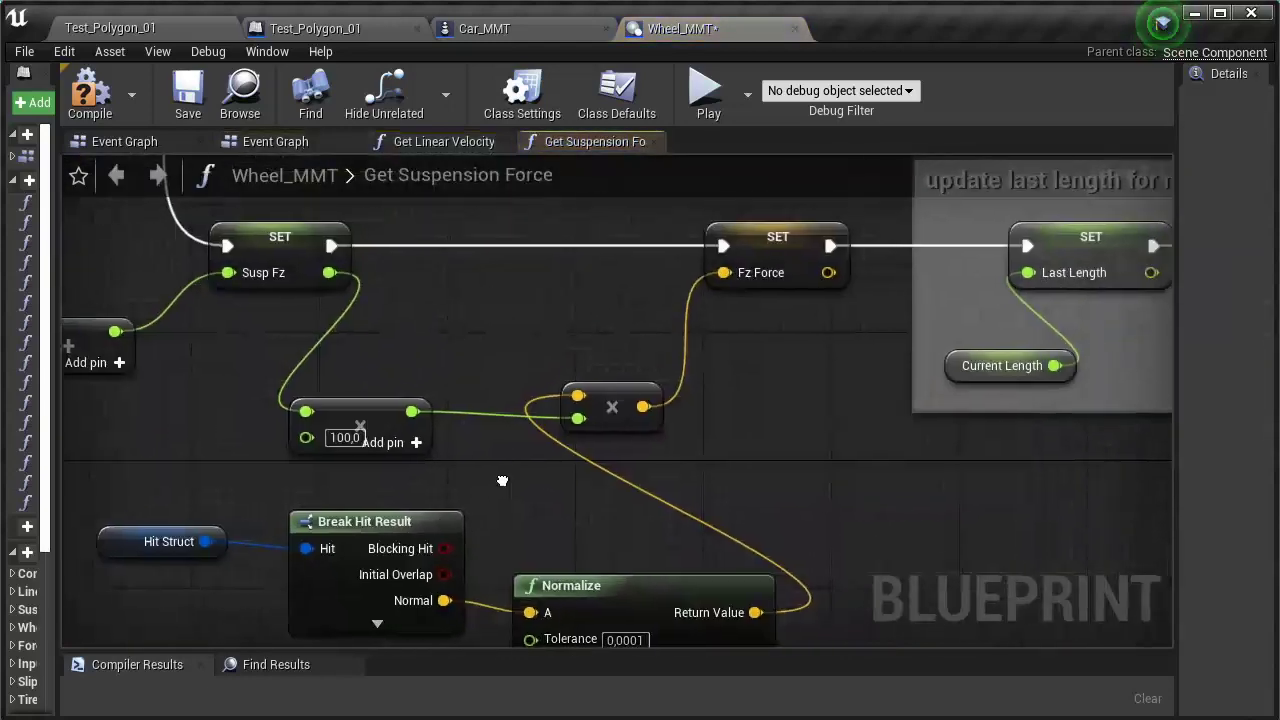
Step: Copy Hit Struct and Break Hit Result into this graph, expand it, and wire Impact Point to Point
scroll(540, 475, down, 2)
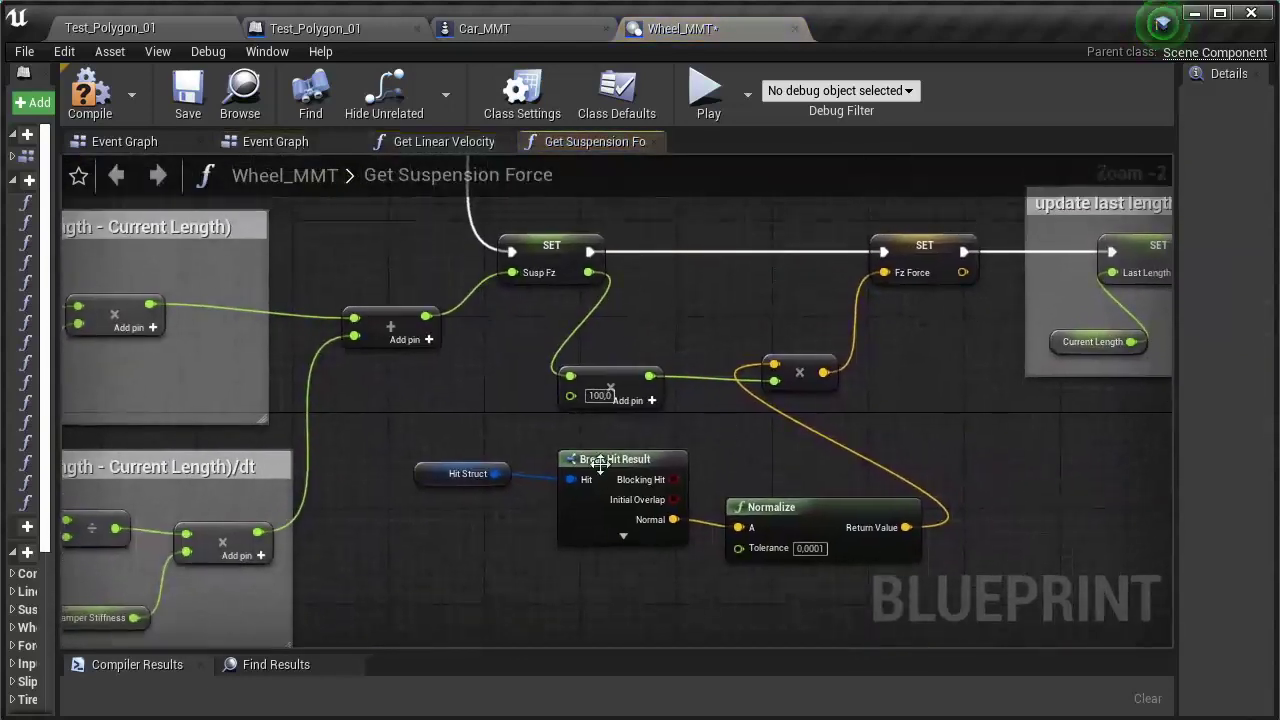
drag(1176, 518, 968, 480)
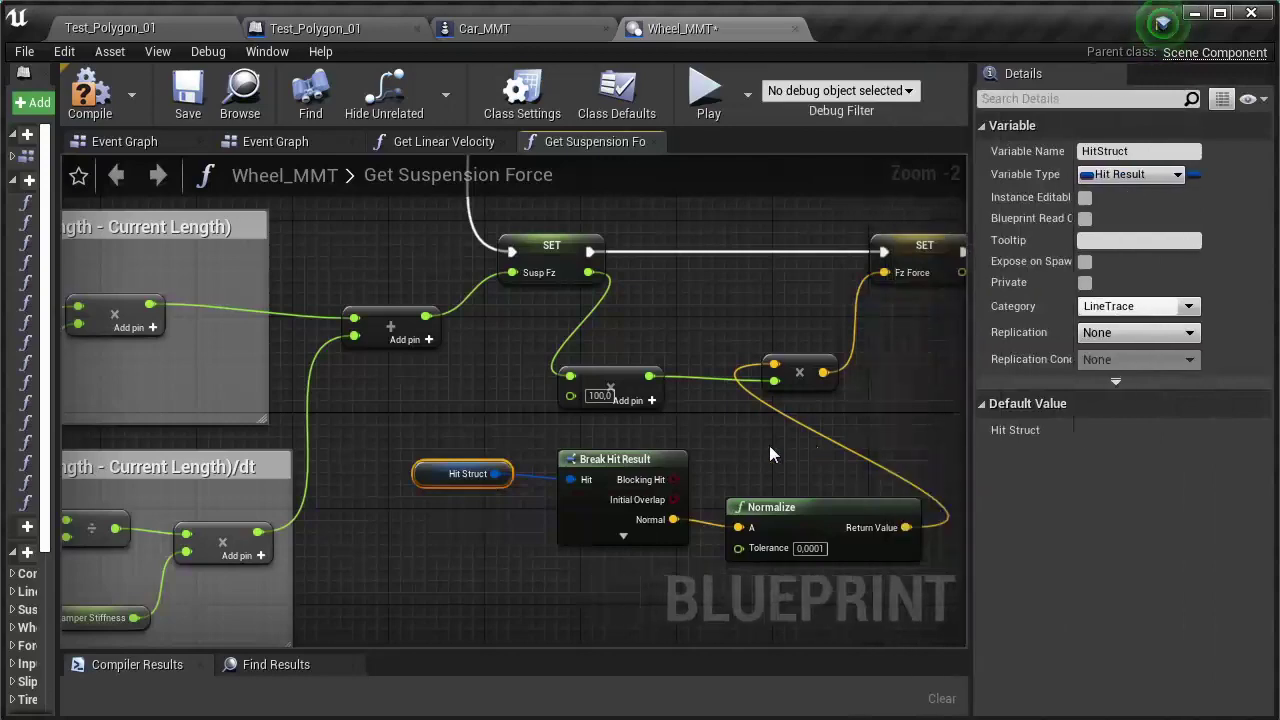
drag(320, 547, 461, 492)
click(470, 141)
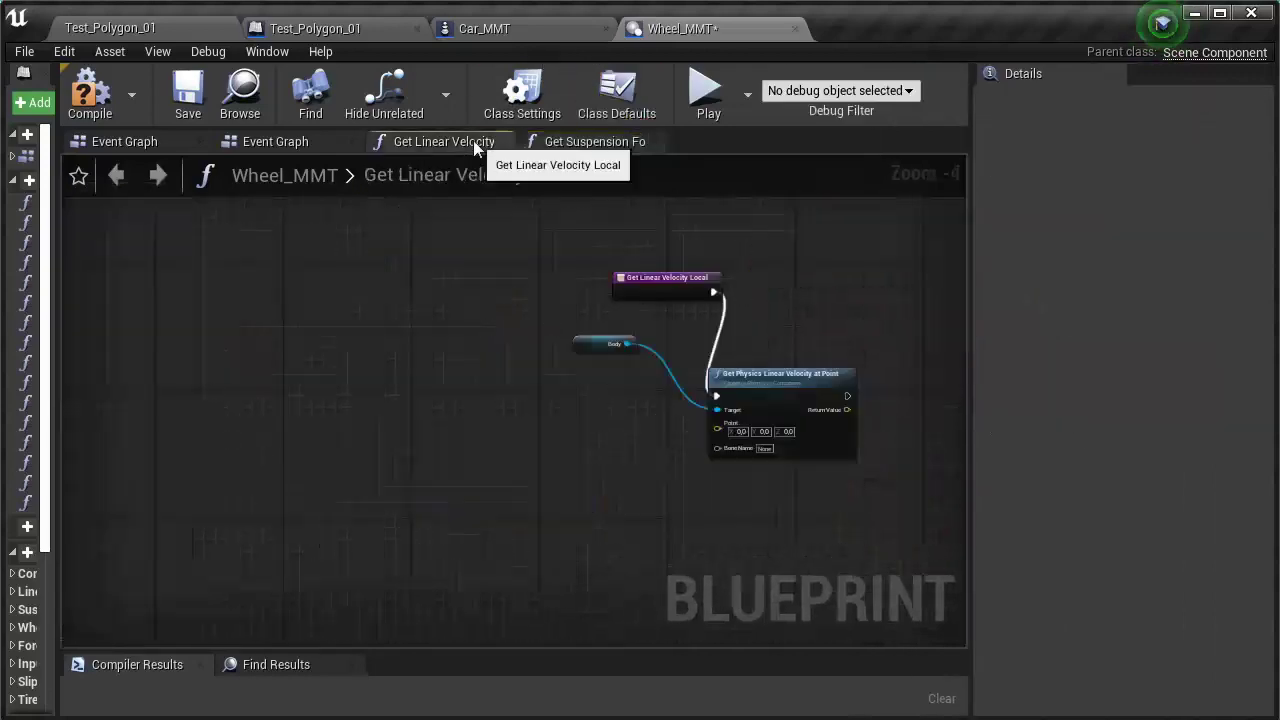
scroll(730, 420, up, 3)
drag(500, 466, 366, 337)
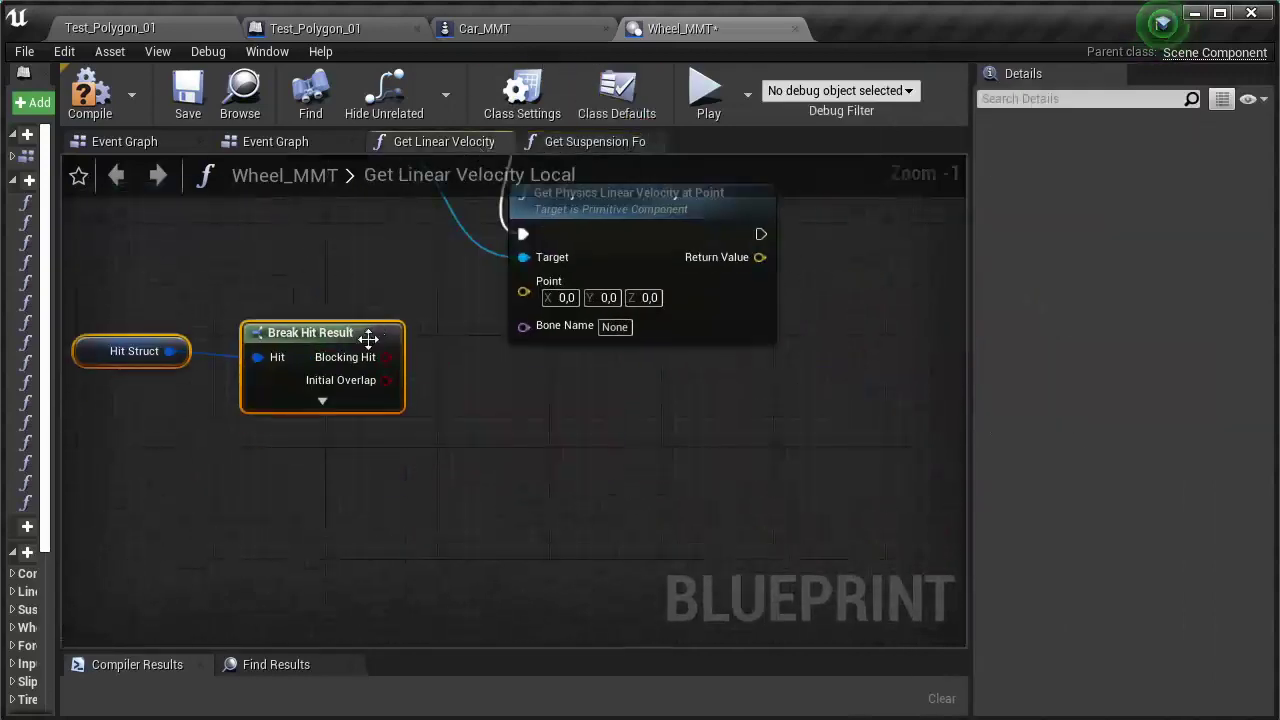
click(320, 404)
drag(391, 474, 522, 292)
Step: Move the Body node beside the velocity node and bring up the action list
scroll(465, 506, down, 3)
scroll(348, 455, up, 4)
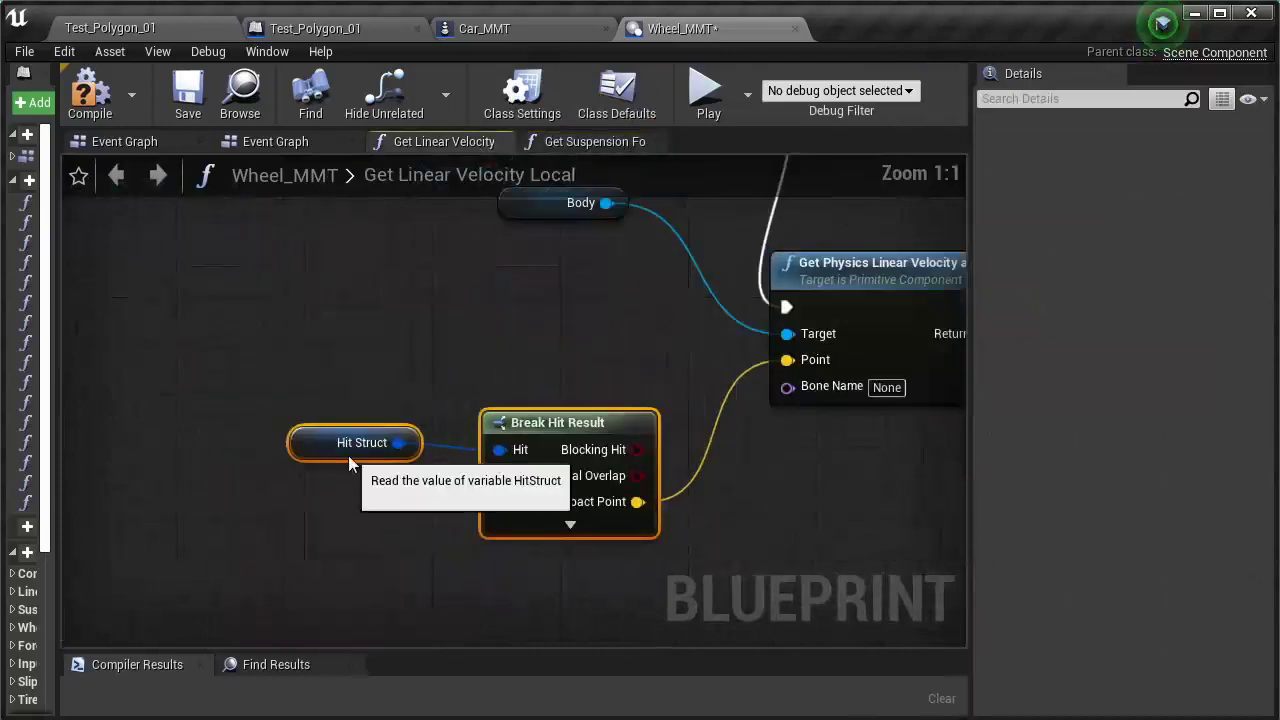
right_drag(565, 239, 442, 282)
drag(445, 252, 510, 378)
right_drag(679, 505, 509, 495)
scroll(615, 420, down, 1)
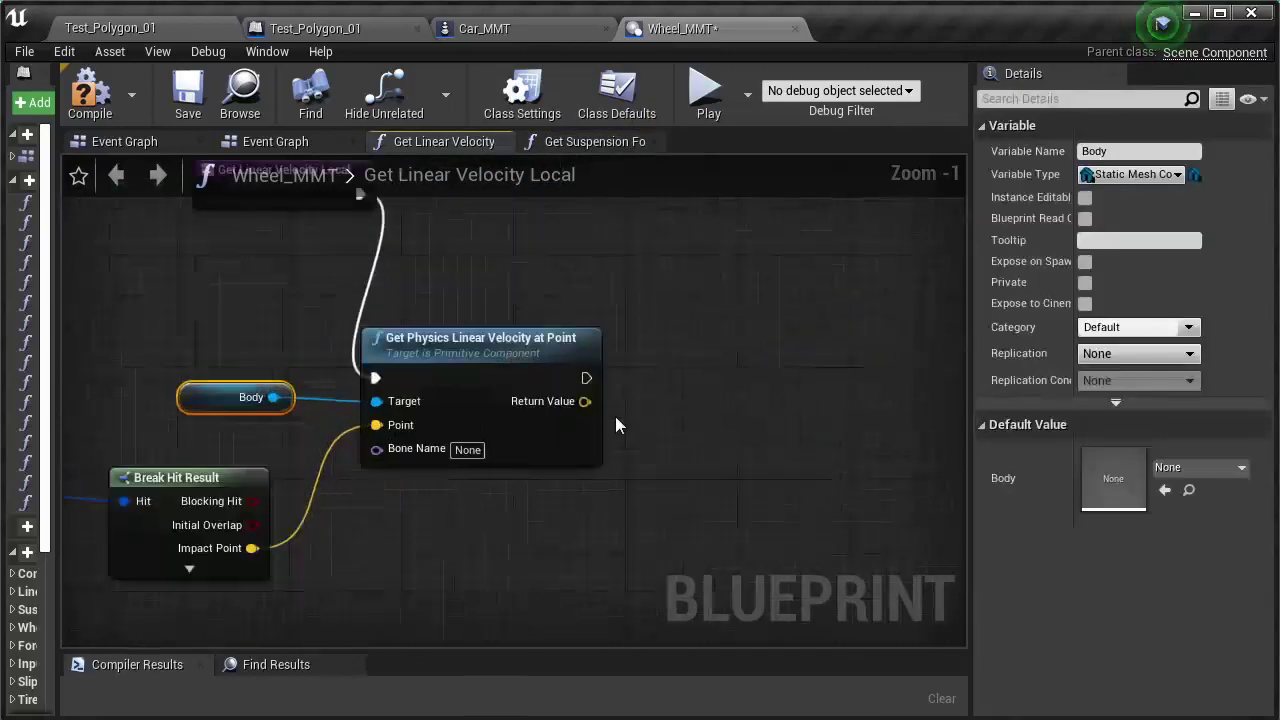
right_click(686, 450)
Step: Add a transform node found by searching 'transform'
text(transform)
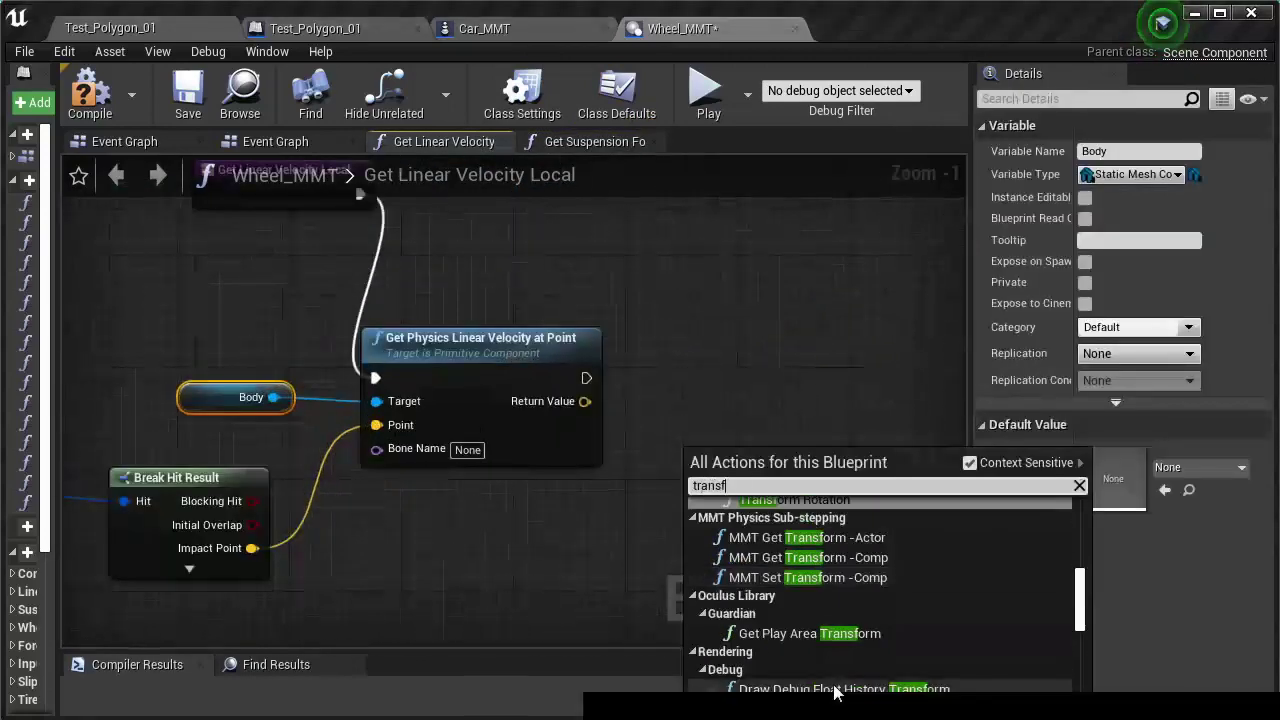
click(556, 541)
scroll(556, 541, down, 5)
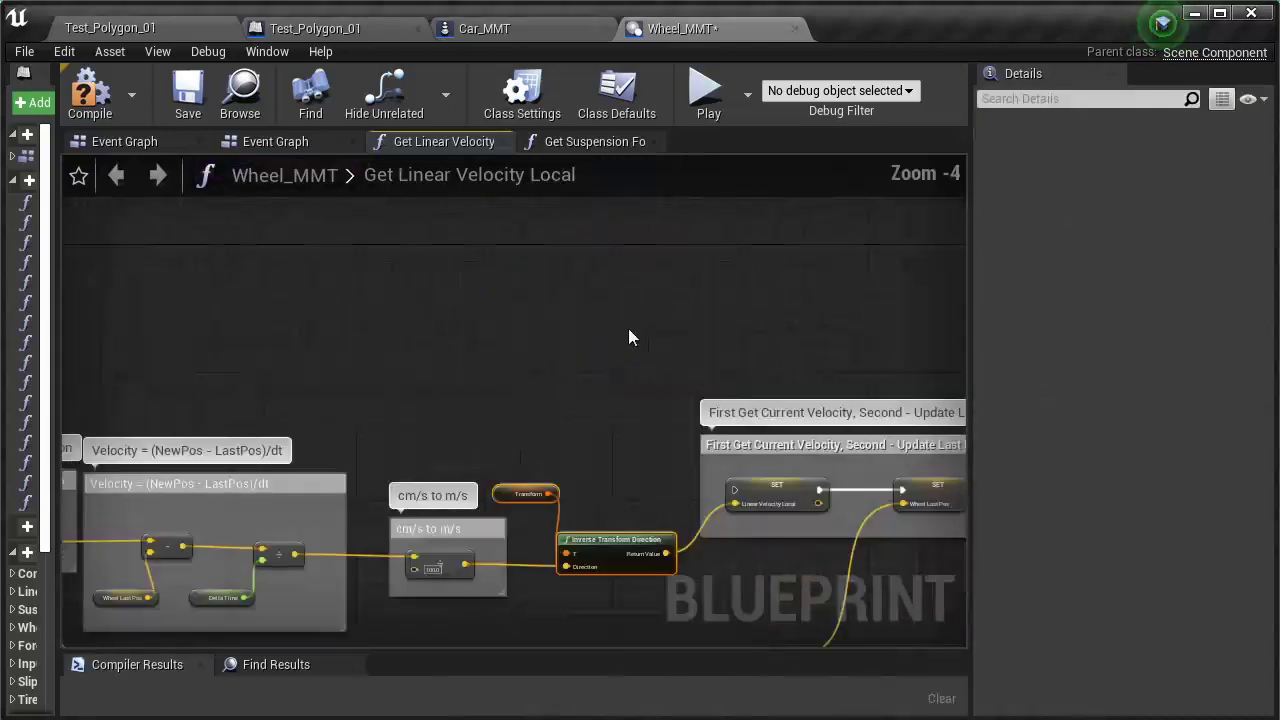
scroll(640, 455, up, 4)
scroll(679, 390, up, 1)
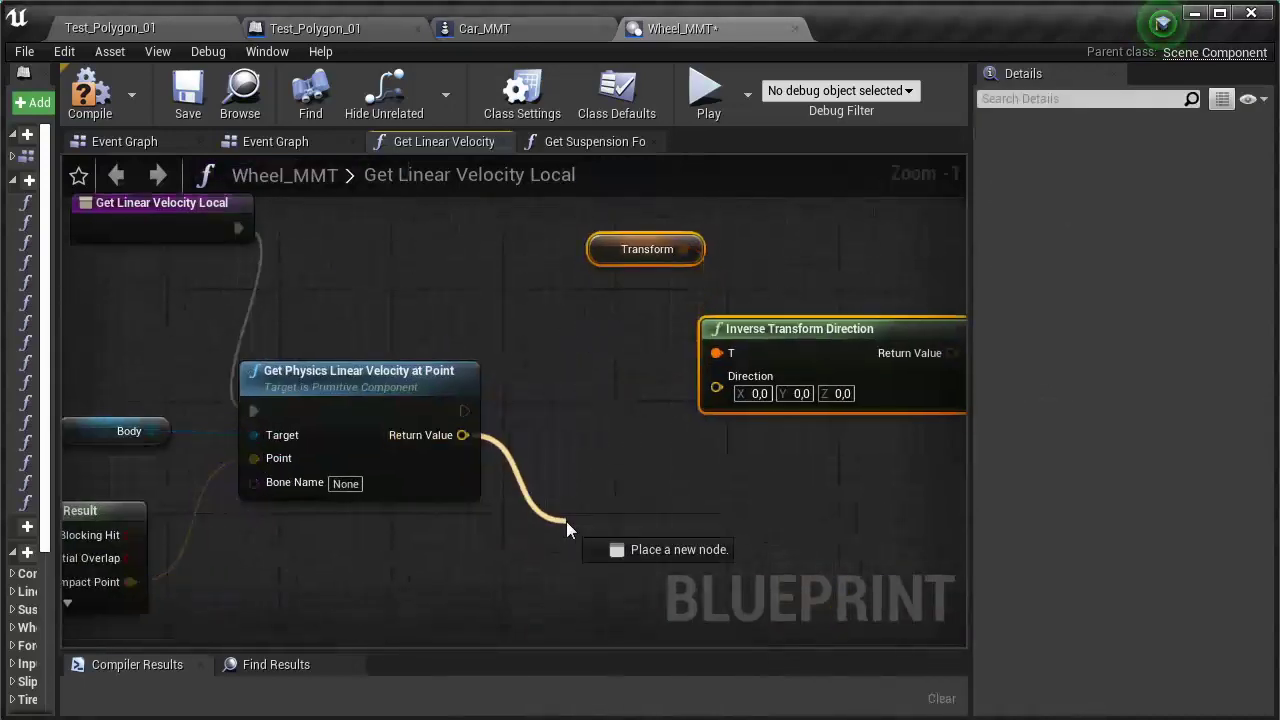
Step: Scale the velocity output by 0.01 and wrap it in a 'cm/s to m/s' comment
drag(566, 521, 568, 524)
click(657, 643)
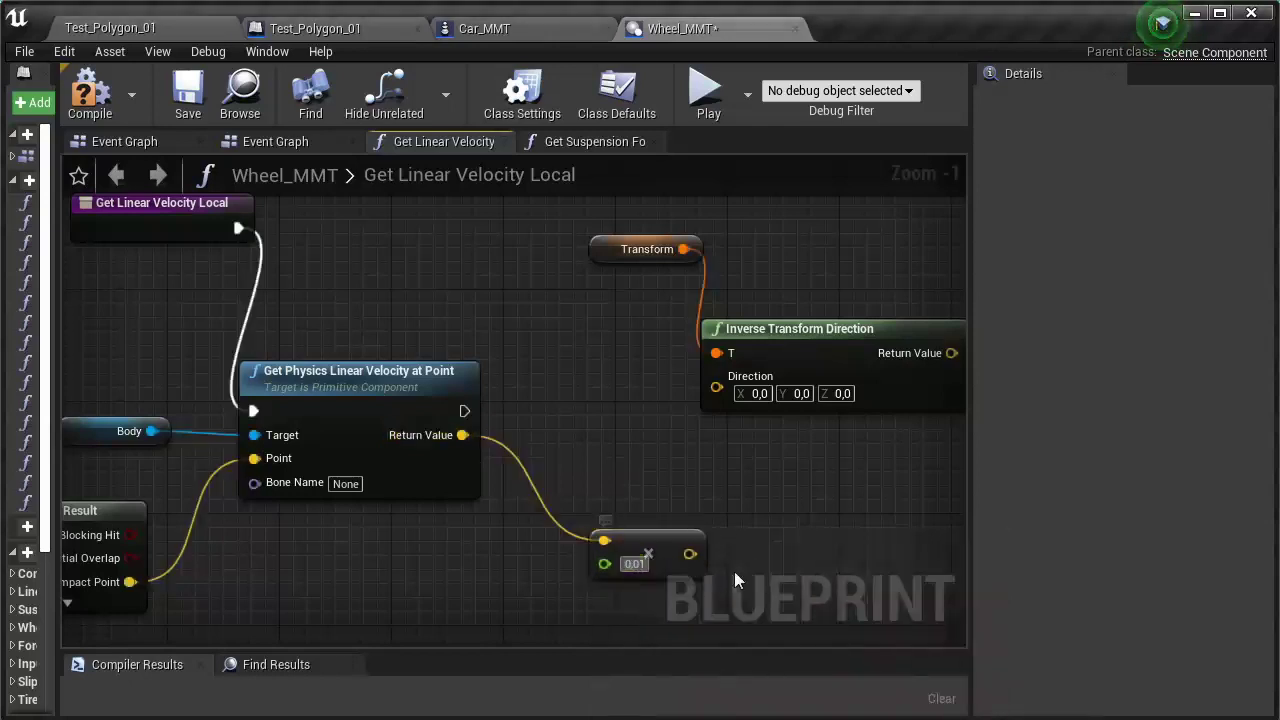
drag(534, 607, 665, 541)
key(c)
text(cm/s to m/)
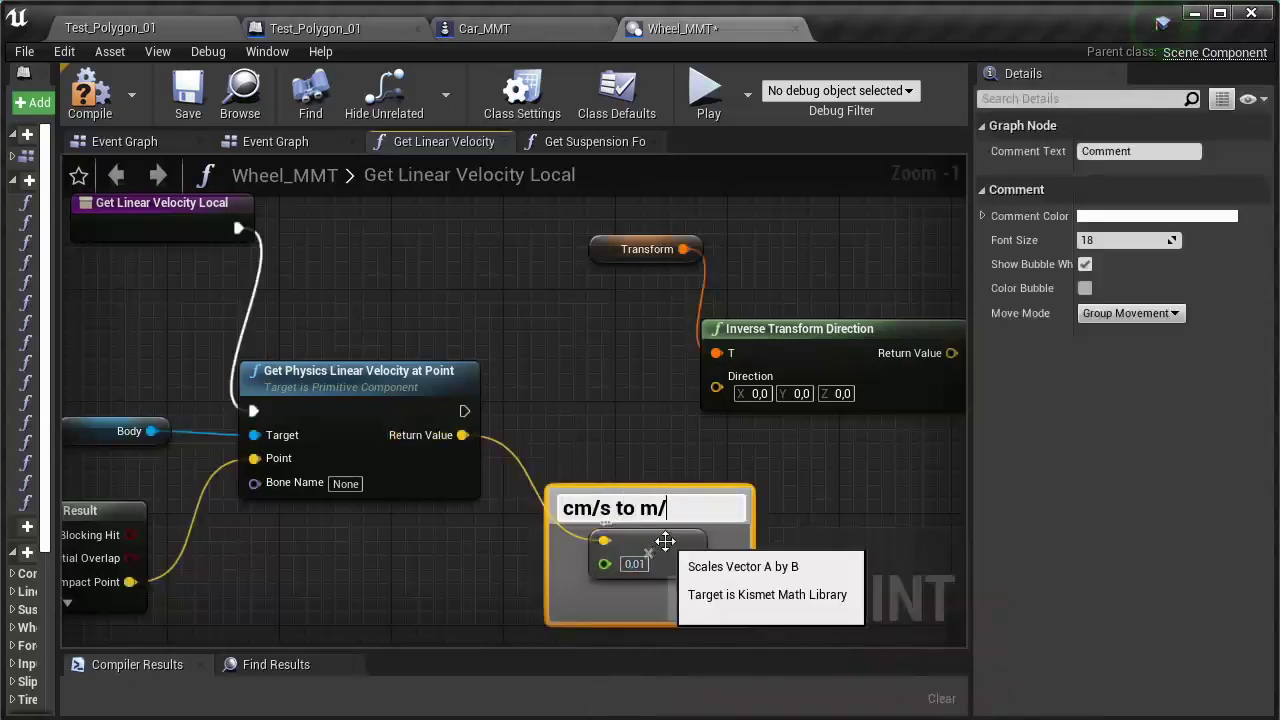
text(s)
mouse_move(600, 507)
mouse_down()
mouse_move(491, 547)
mouse_move(636, 320)
mouse_up()
Step: Connect the scaled velocity into Inverse Transform Direction and reposition the Transform node
drag(695, 283, 778, 491)
right_drag(778, 491, 756, 559)
drag(510, 268, 510, 351)
scroll(635, 342, down, 8)
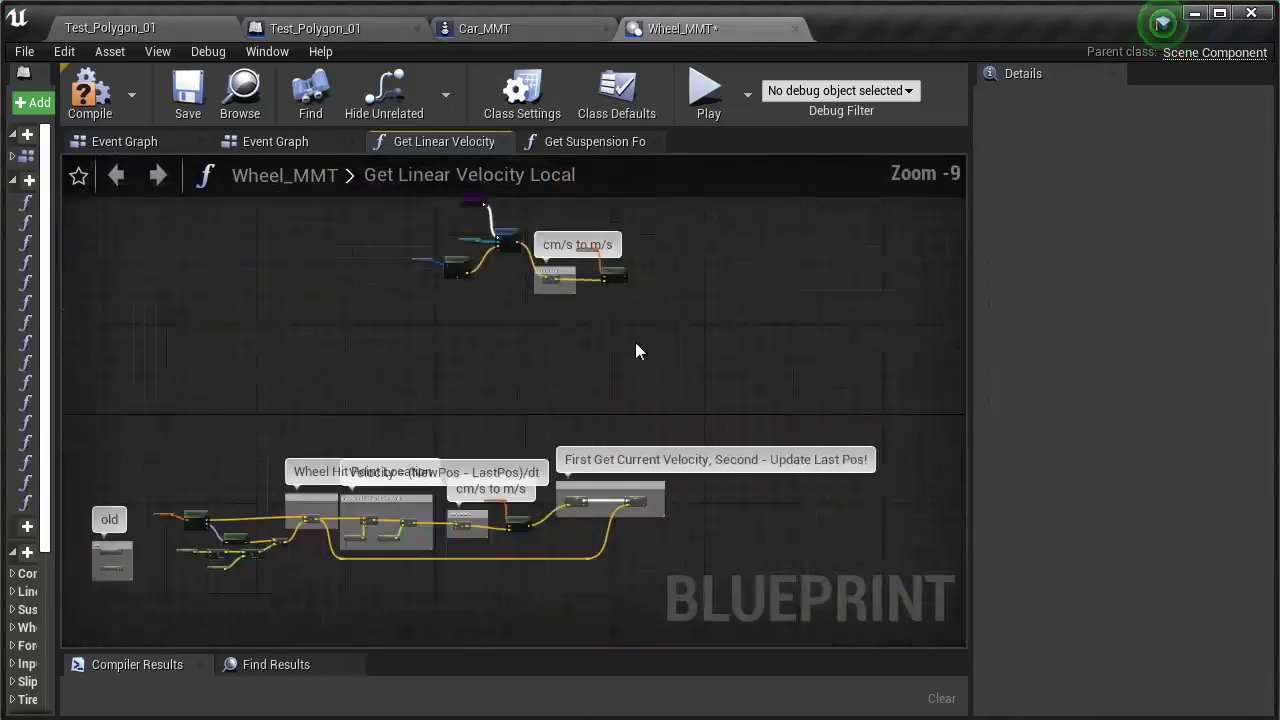
scroll(571, 540, up, 9)
right_drag(571, 540, 497, 491)
Step: Review the SET LinearVelocityLocal, Transform, and function entry nodes
click(470, 412)
scroll(549, 261, down, 5)
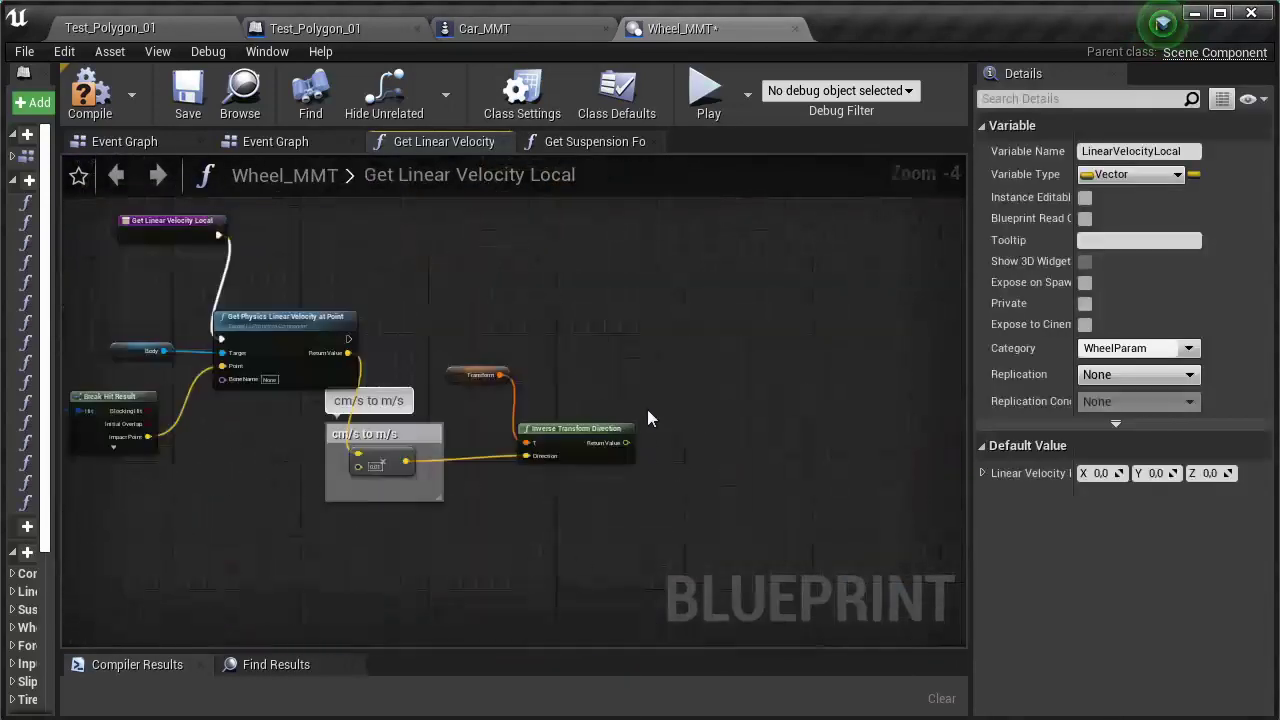
scroll(647, 409, up, 5)
scroll(665, 351, down, 3)
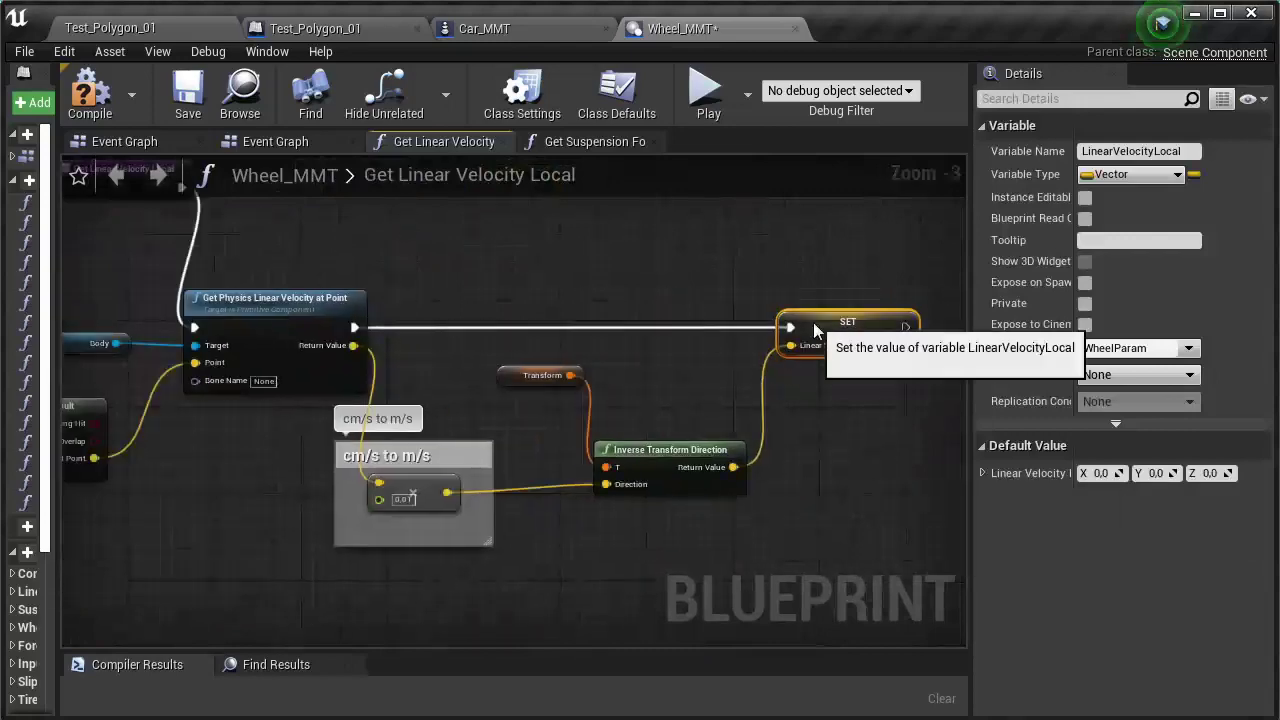
click(520, 376)
scroll(563, 445, down, 4)
scroll(420, 380, up, 4)
click(375, 383)
Step: Compile Wheel_MMT and save all modified assets
scroll(196, 209, down, 4)
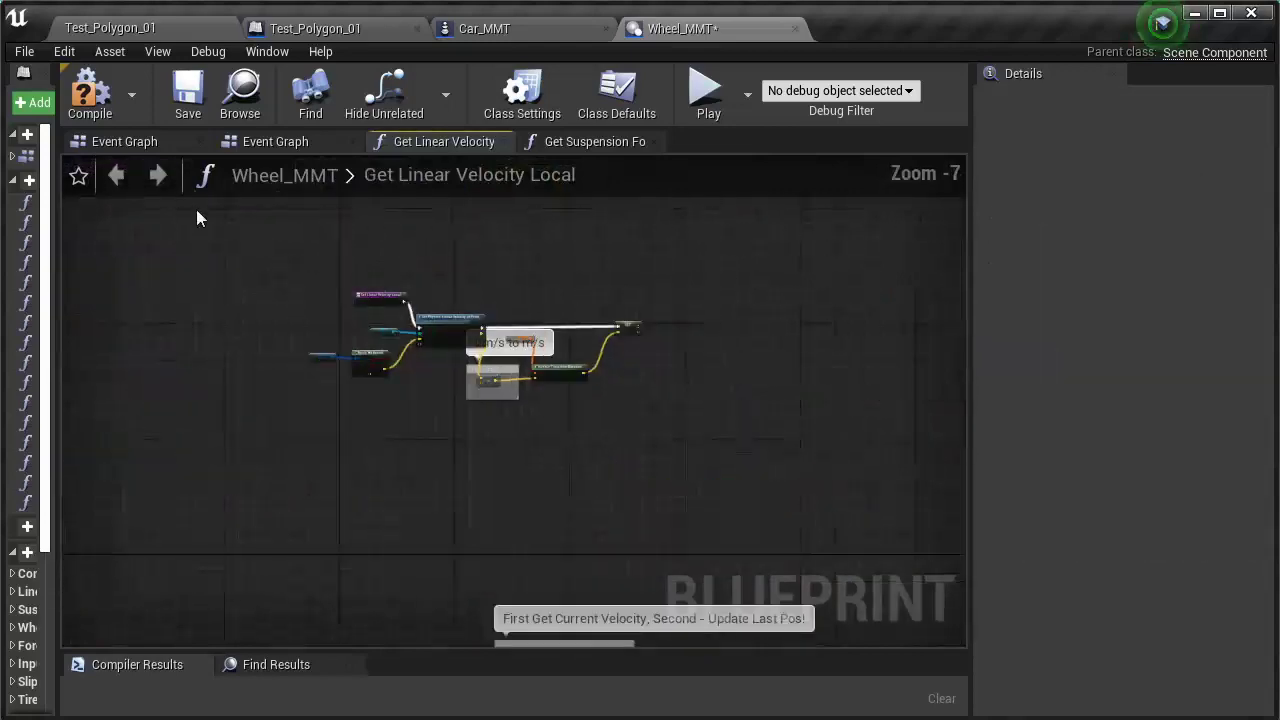
scroll(523, 289, up, 4)
click(90, 92)
click(24, 51)
click(60, 162)
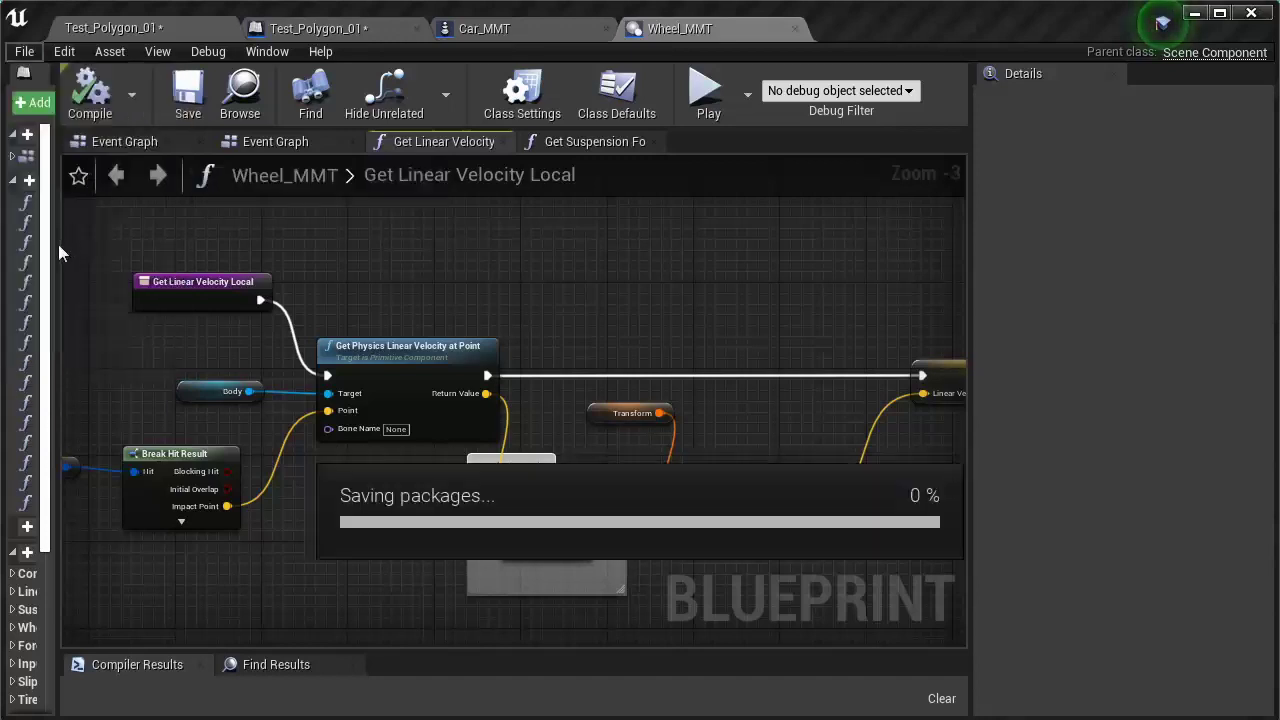
Step: Play the level and drive the car in reverse, then first gear
click(1160, 28)
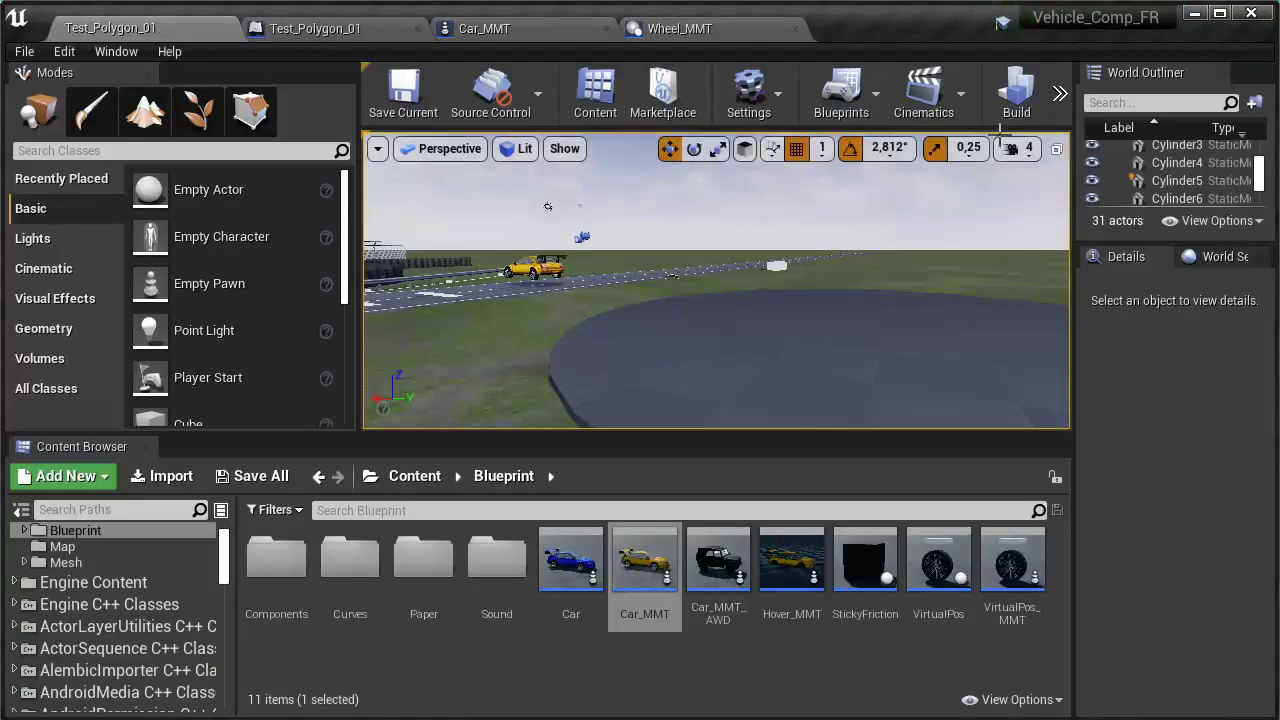
click(920, 86)
key(s)
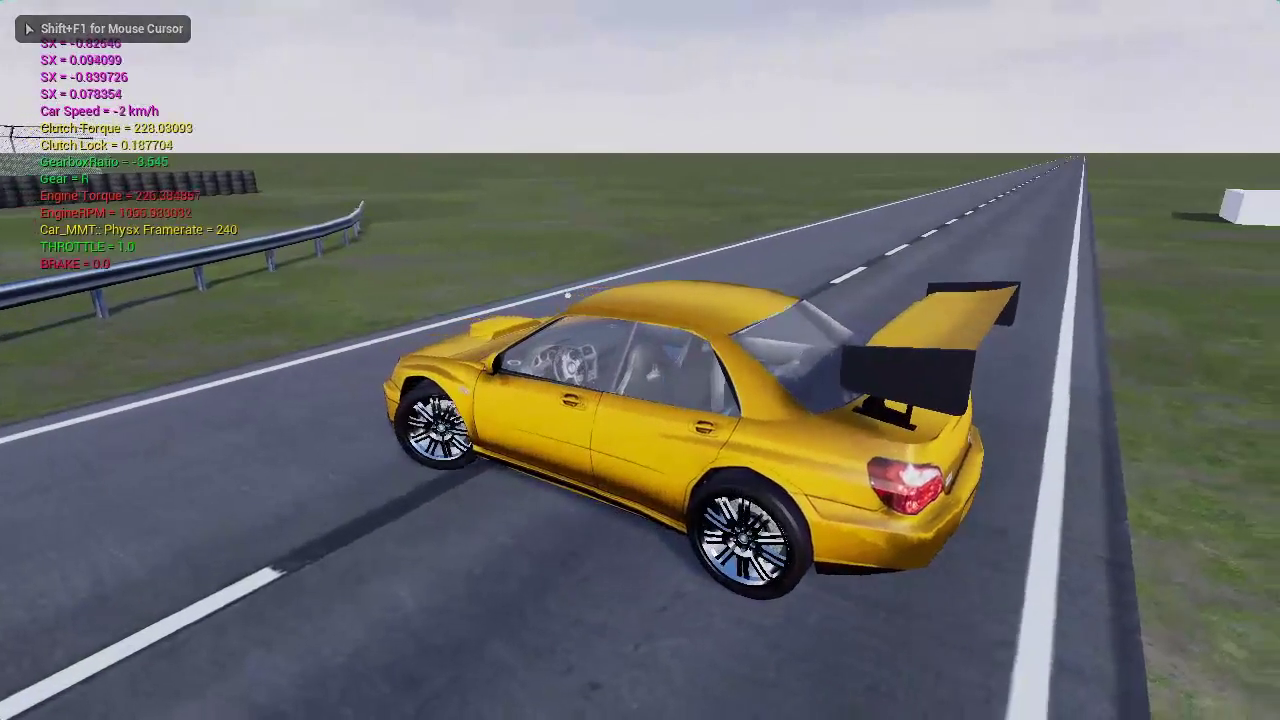
key(w)
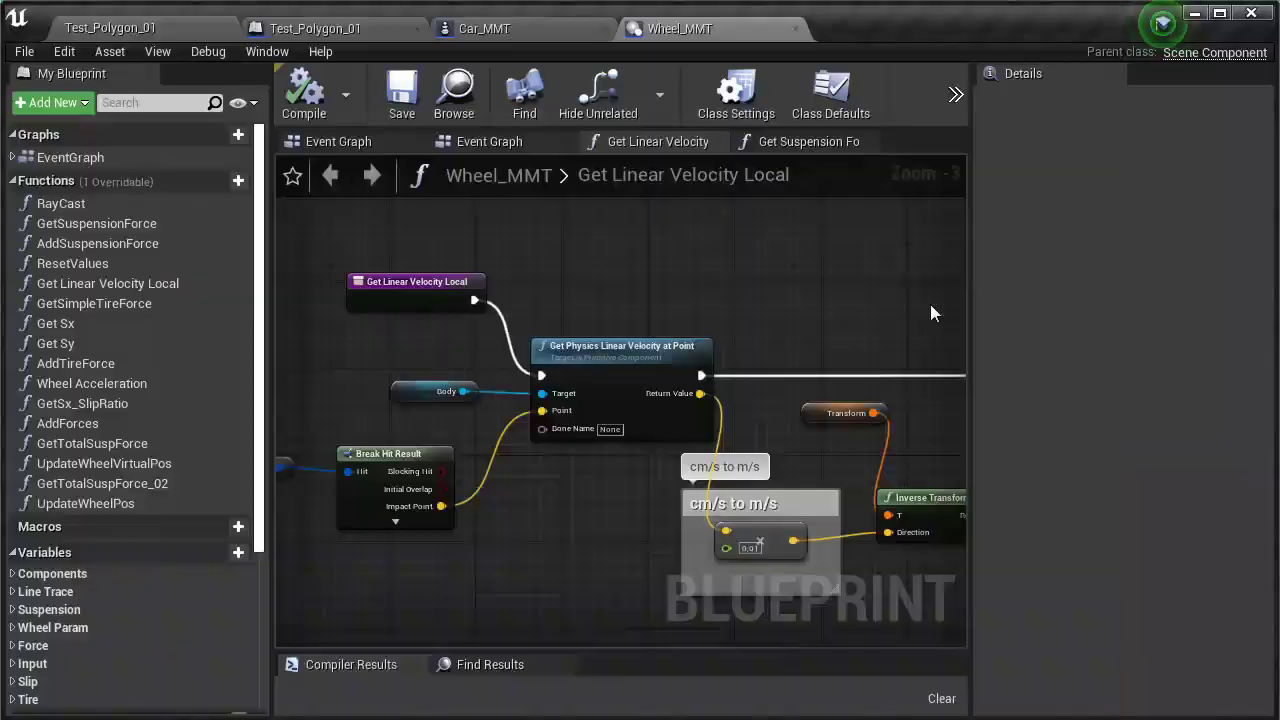
Step: Shift the conversion, transform and SET nodes right to make room beside Break Hit Result
drag(966, 290, 1260, 290)
scroll(822, 275, down, 5)
scroll(822, 275, up, 1)
drag(857, 252, 594, 443)
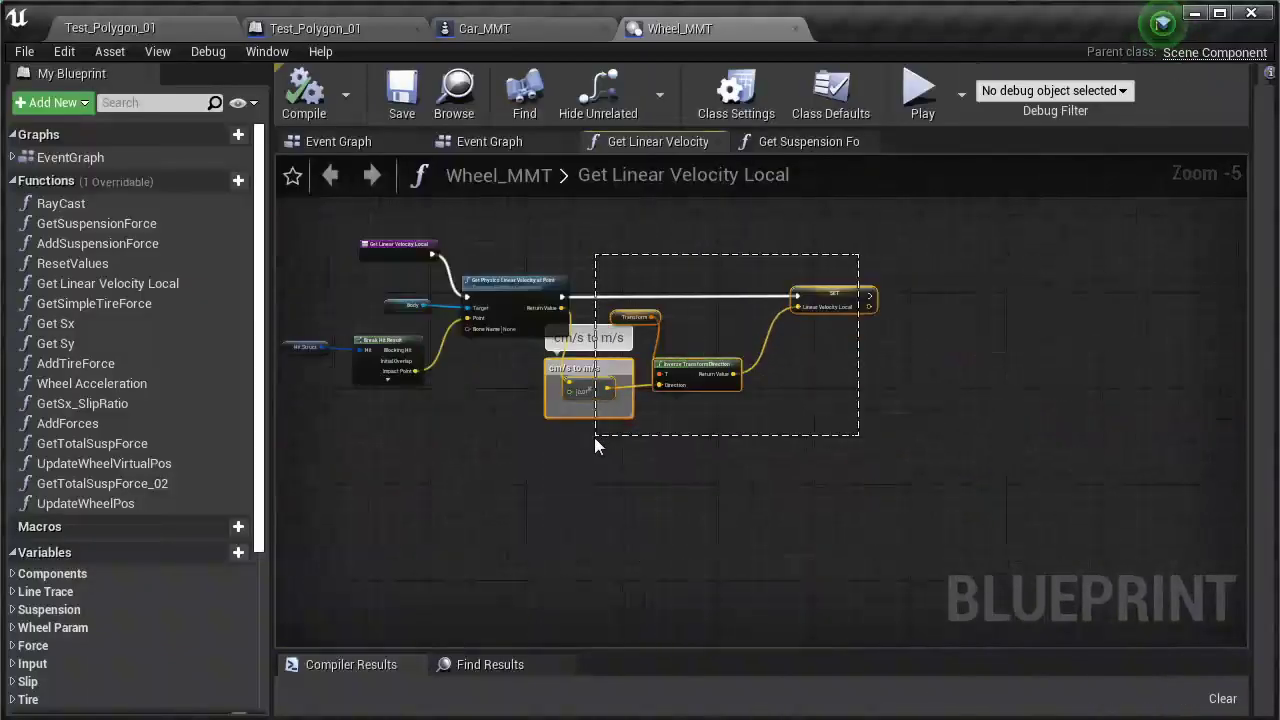
drag(688, 372, 799, 378)
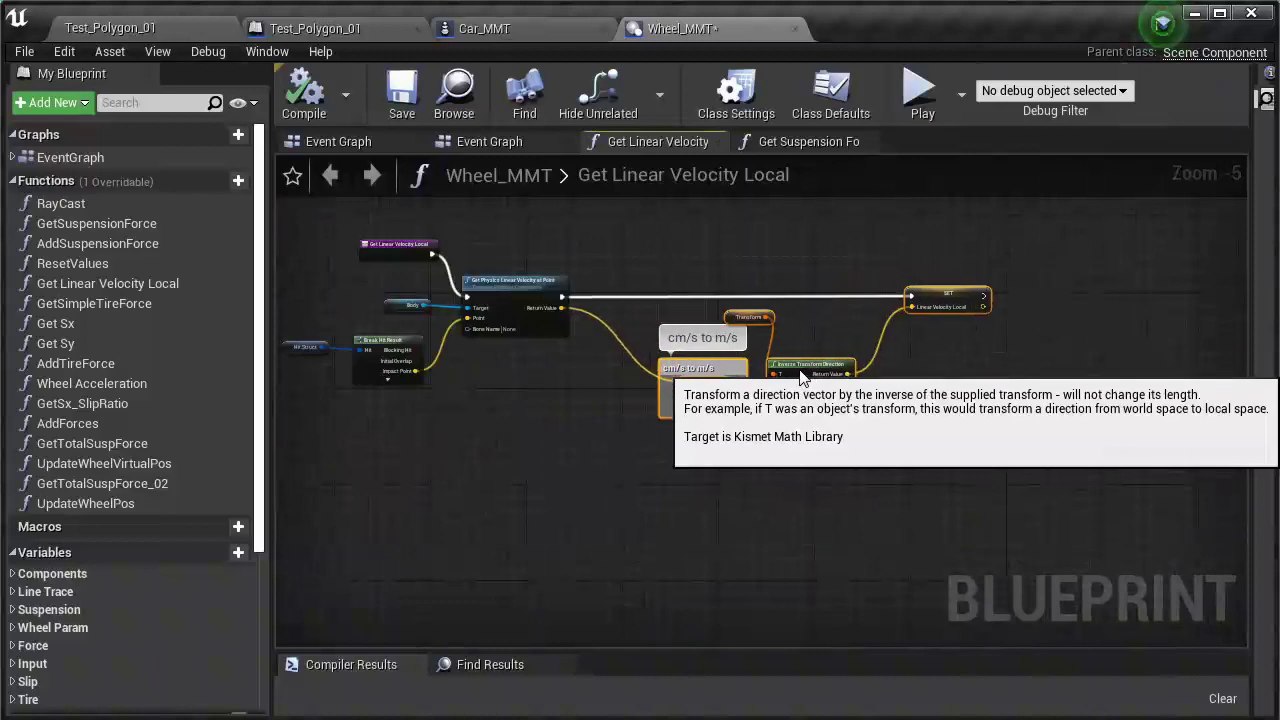
scroll(282, 334, up, 5)
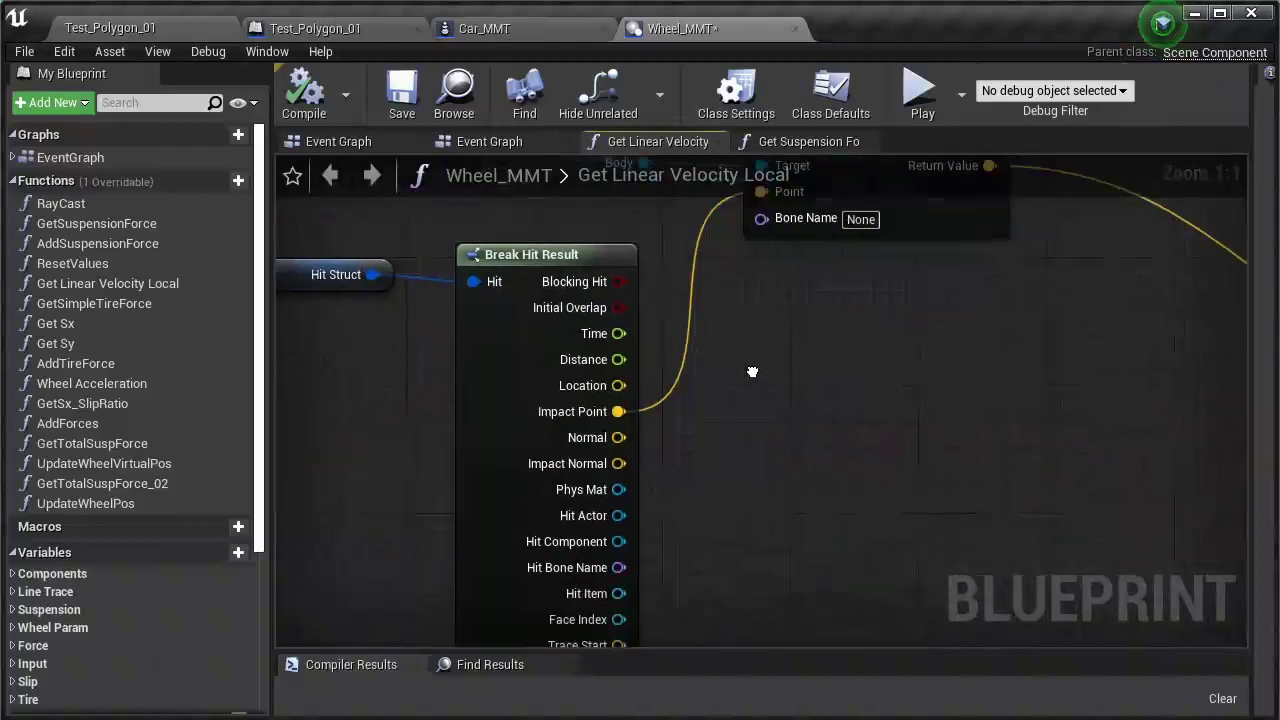
right_drag(613, 604, 573, 498)
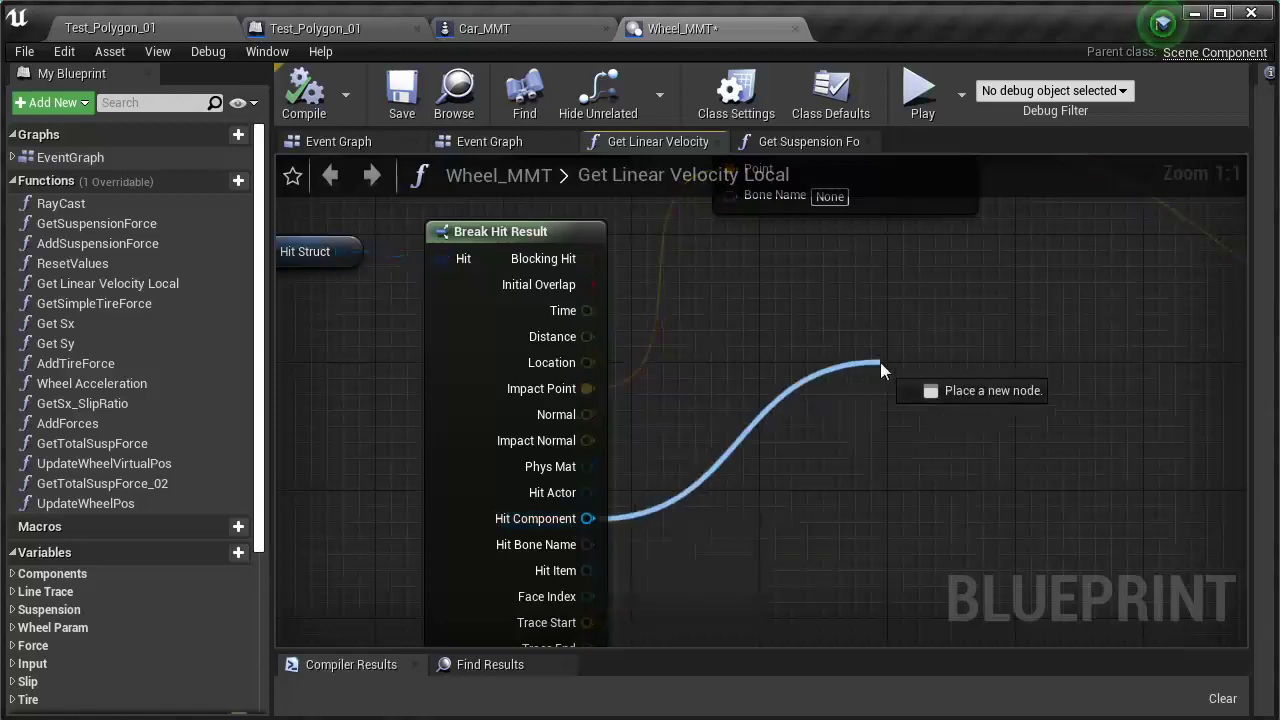
Step: Add a Get Physics Linear Velocity at Point node from Hit Component, chained after the first velocity node
drag(588, 518, 880, 362)
text(get phy)
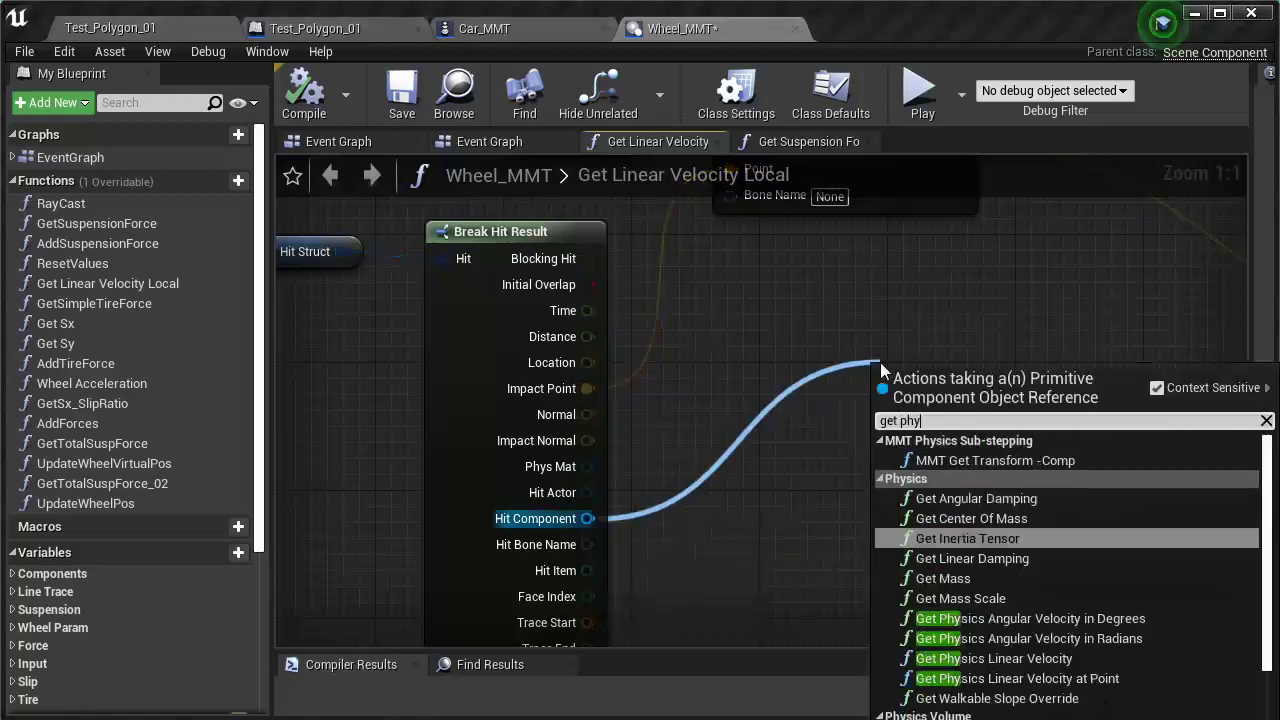
text(sic)
key(Return)
scroll(754, 342, down, 2)
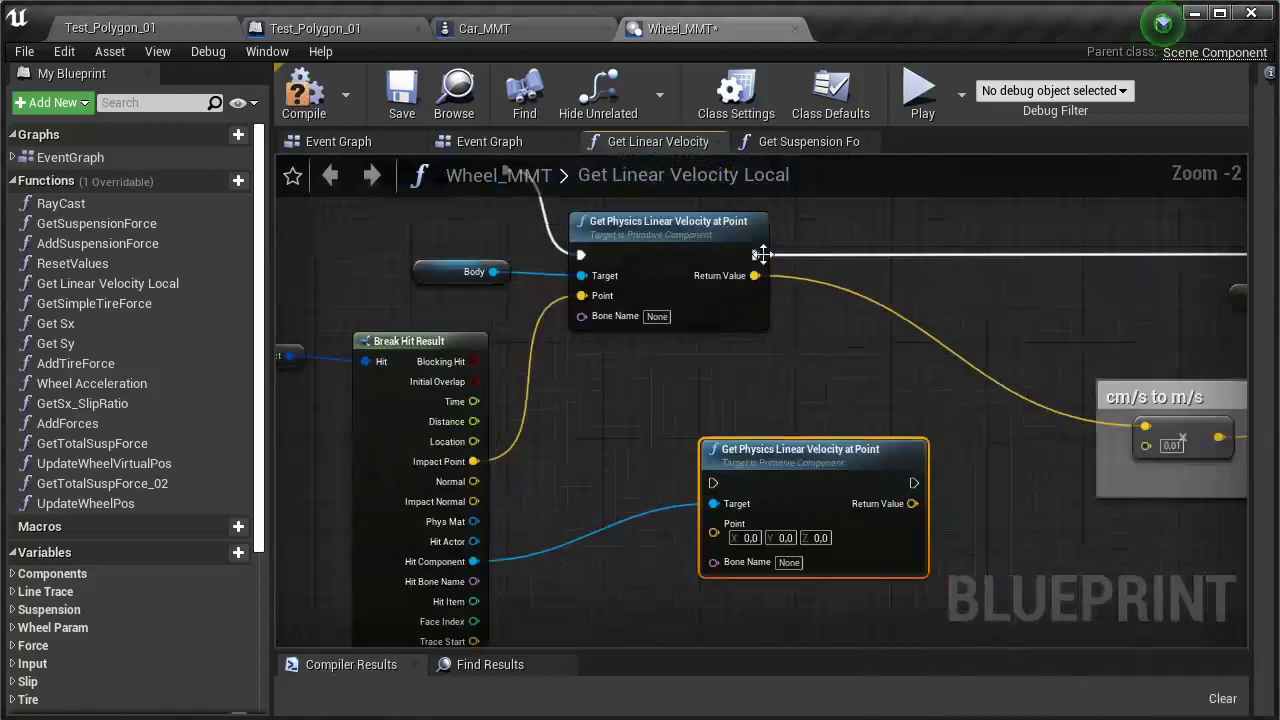
drag(706, 484, 710, 484)
drag(800, 449, 956, 221)
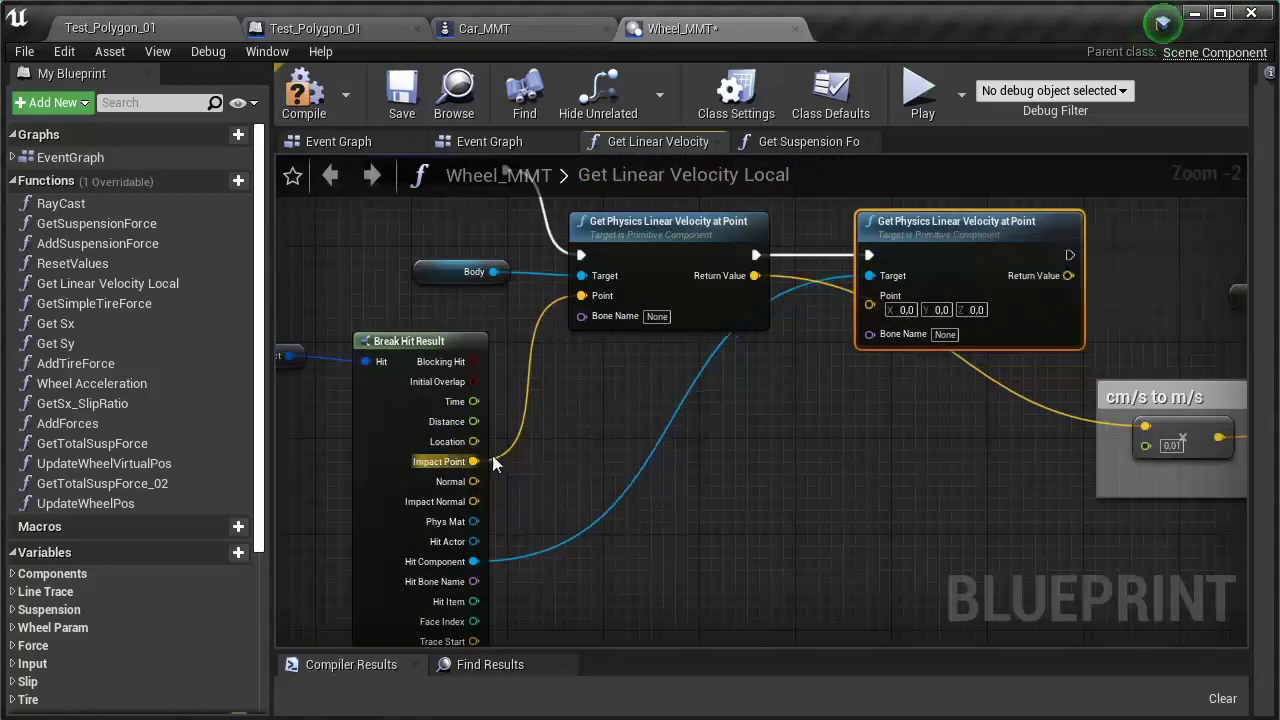
Step: Wire Impact Point into the new node's Point and continue its execution into SET
drag(860, 330, 869, 306)
right_drag(790, 426, 720, 417)
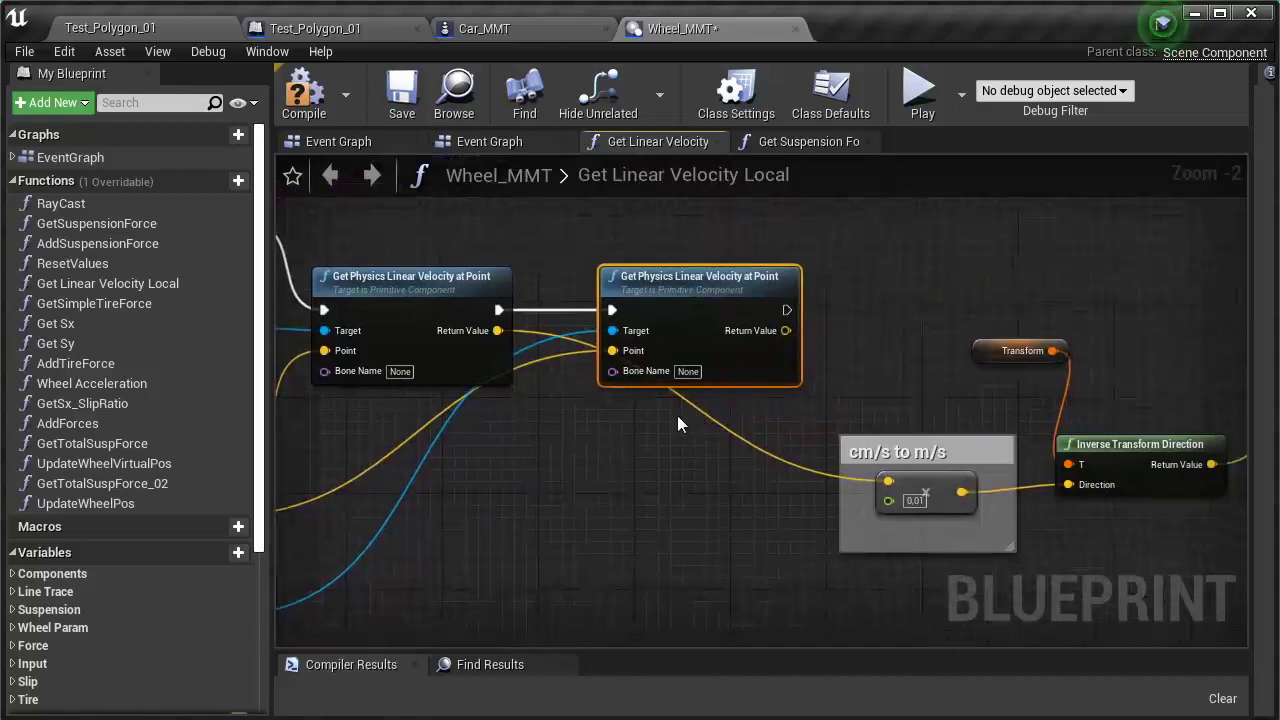
right_drag(720, 407, 440, 433)
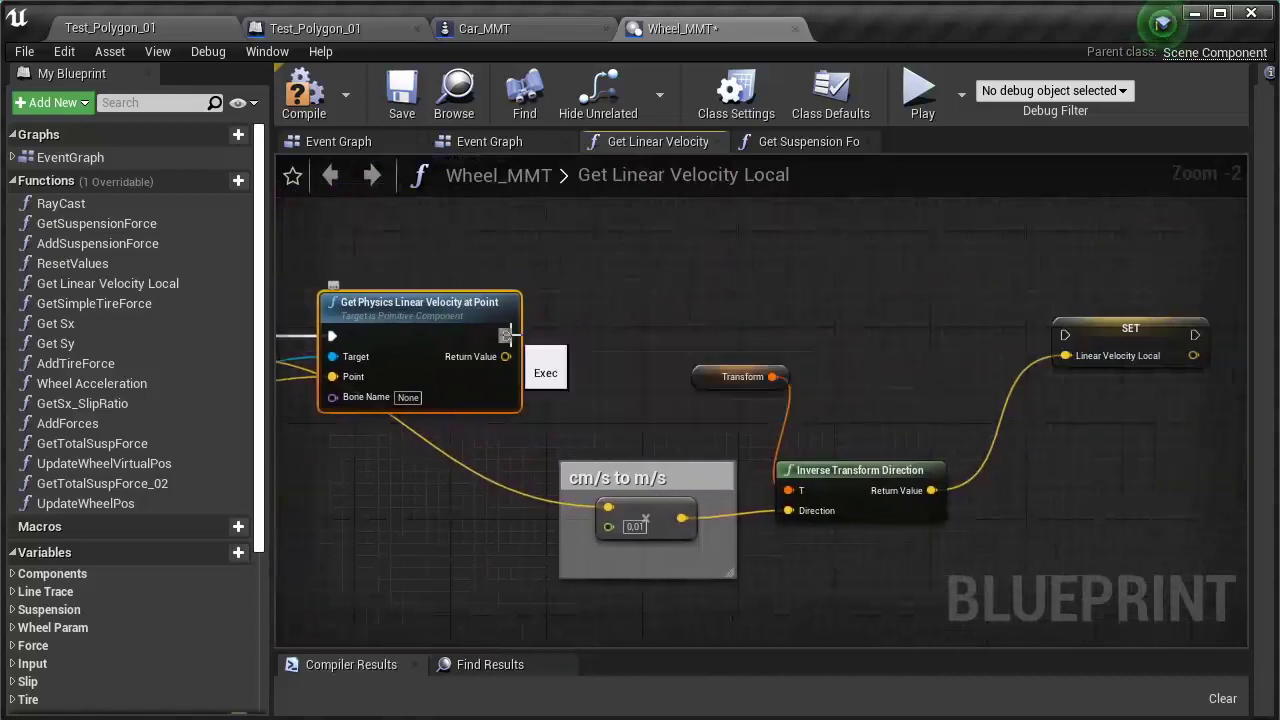
drag(1068, 336, 1103, 318)
Step: Subtract the hit component's velocity from the own point velocity into the cm/s conversion, then tidy nearby nodes
right_drag(668, 328, 986, 328)
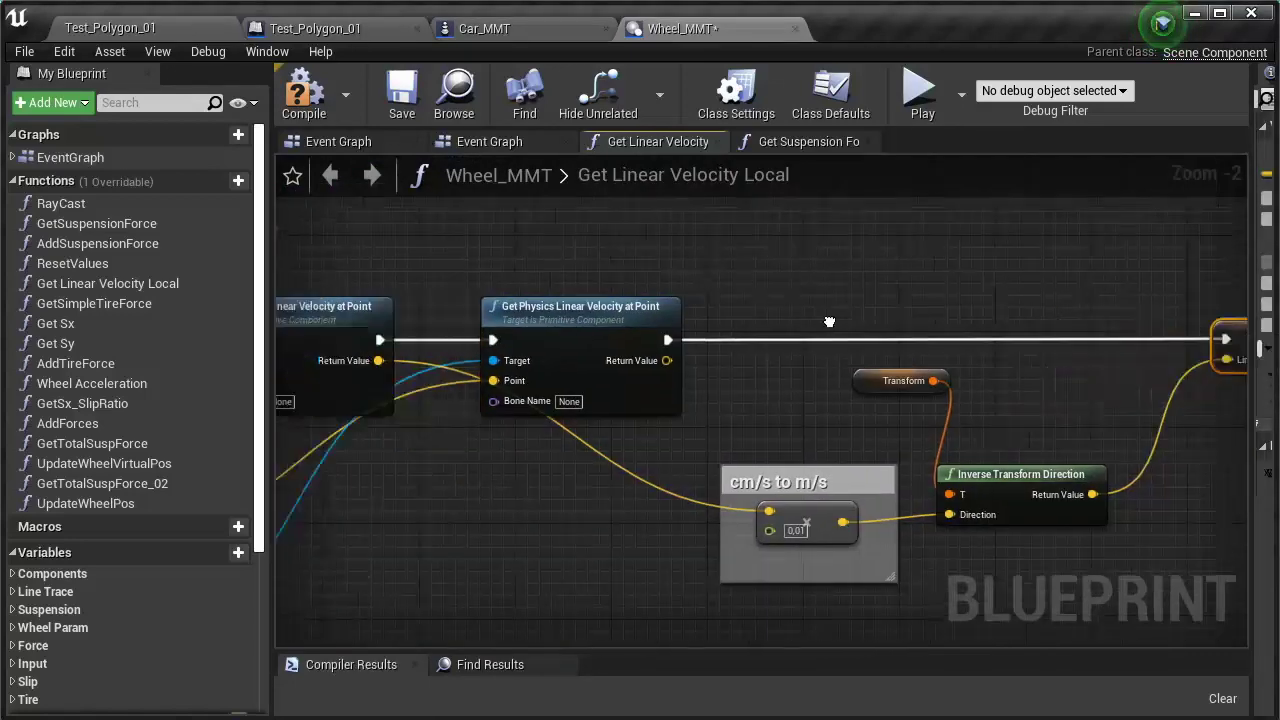
drag(537, 358, 695, 537)
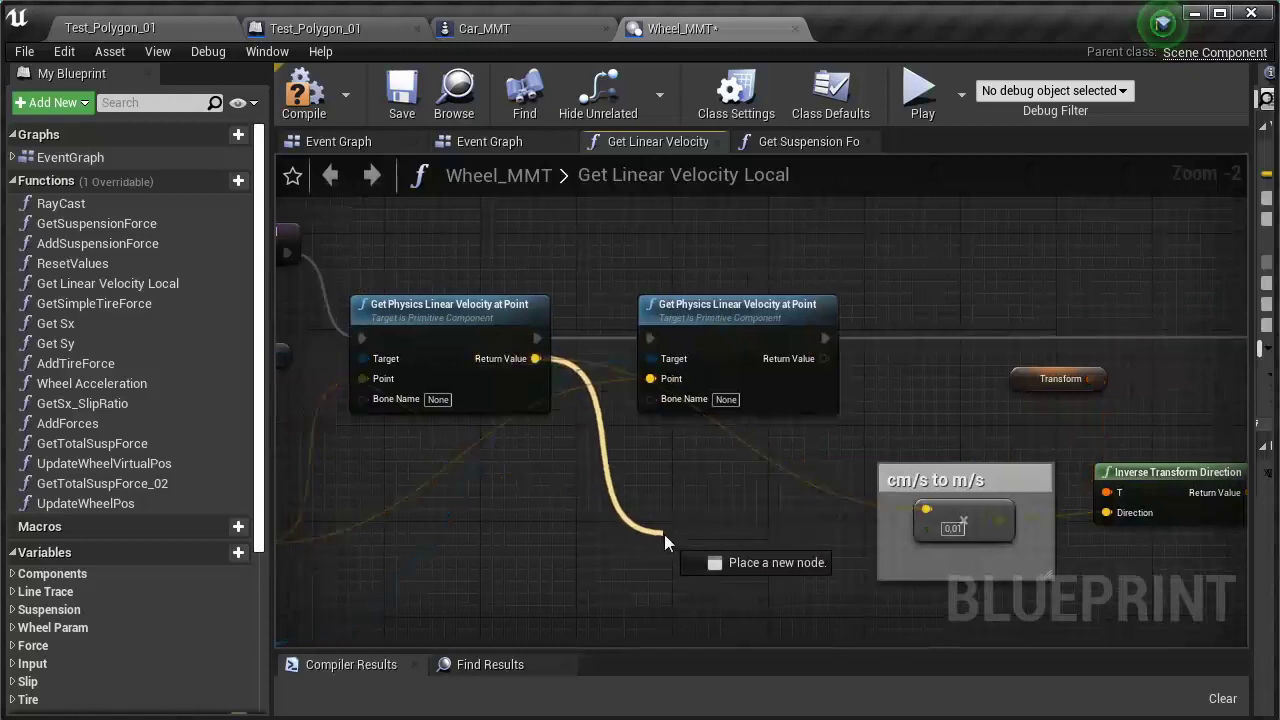
mouse_move(824, 358)
mouse_down()
mouse_move(710, 567)
mouse_move(926, 509)
mouse_up()
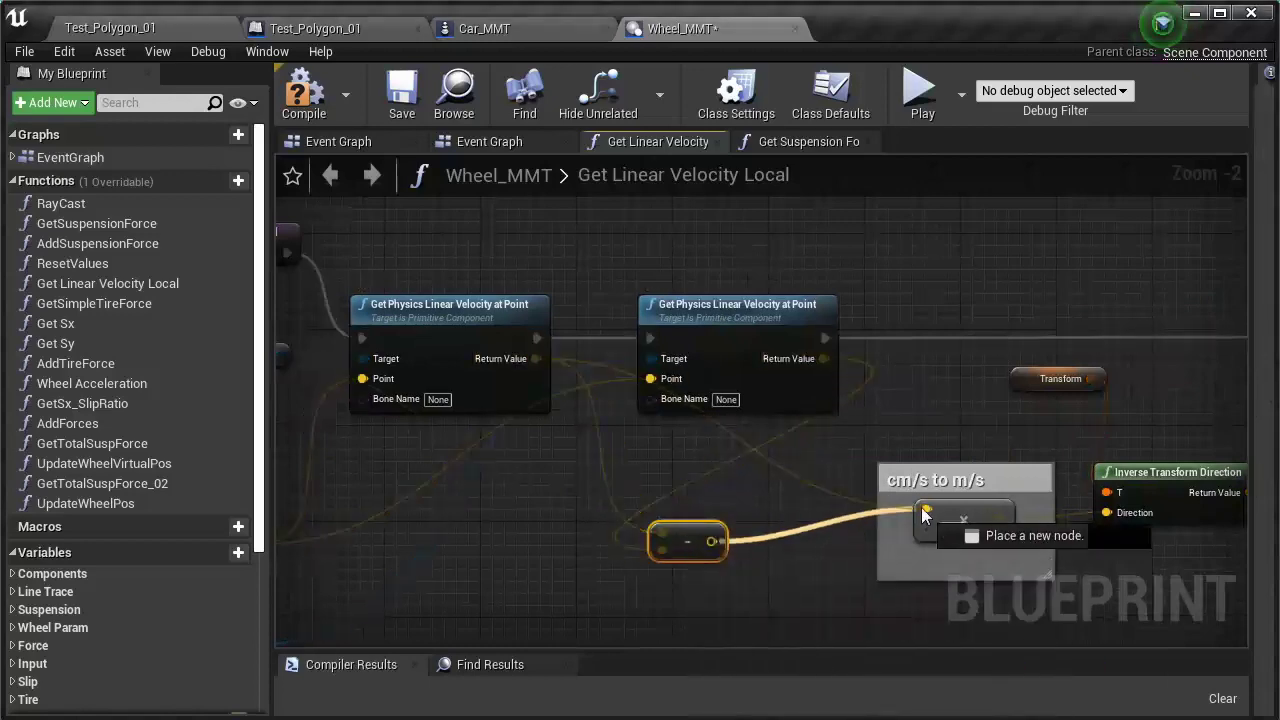
mouse_move(599, 484)
right_down()
mouse_move(684, 526)
mouse_move(673, 517)
right_up()
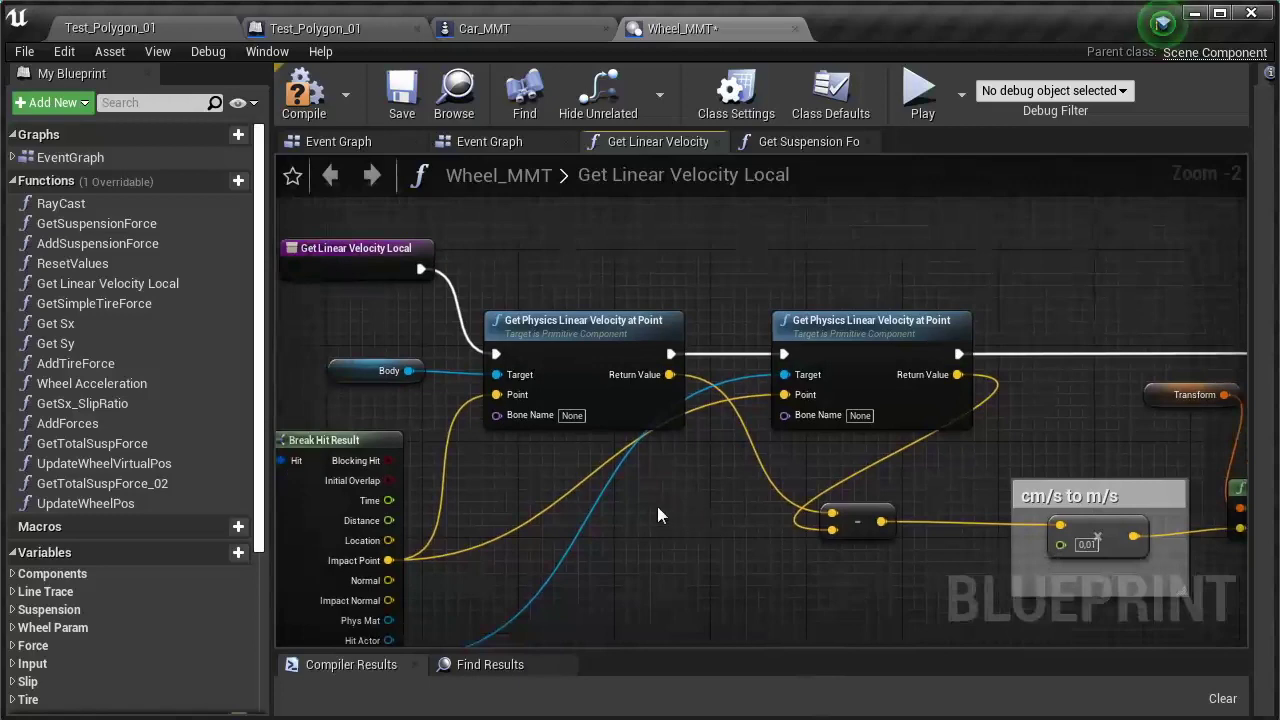
drag(343, 256, 363, 222)
drag(564, 397, 408, 395)
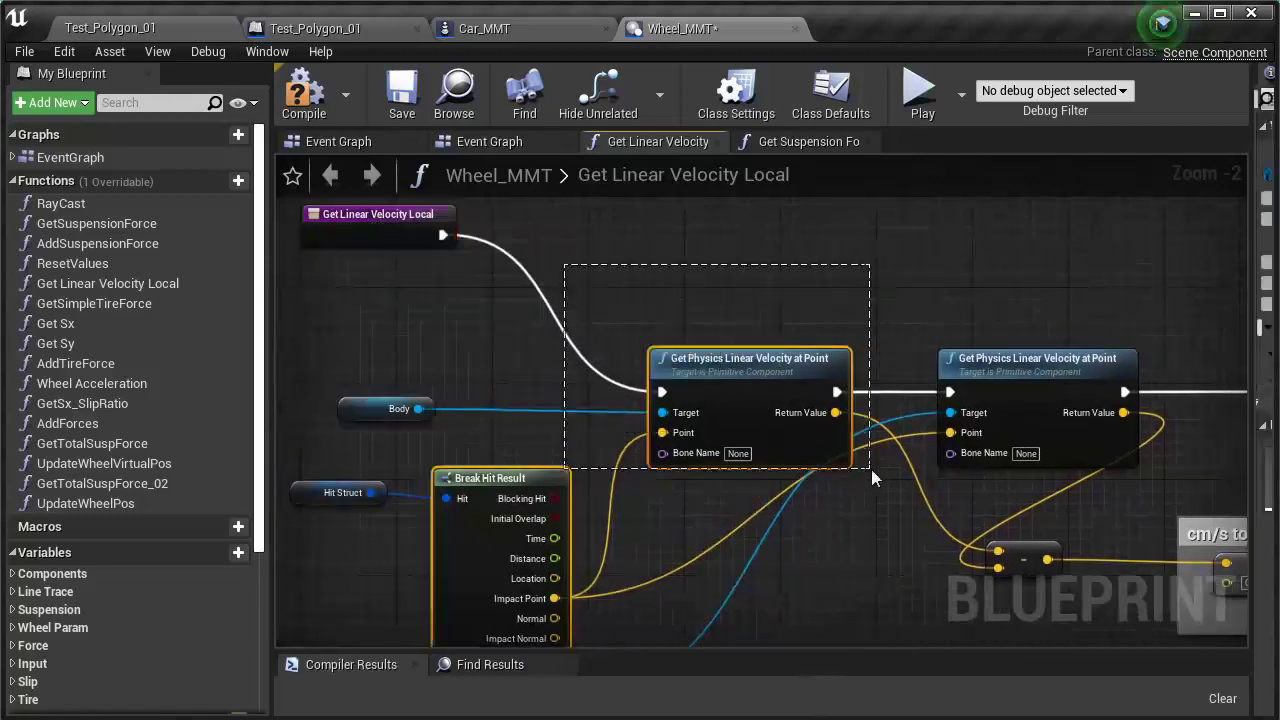
Step: Comment the two velocity nodes as 'this actor velocity' and 'hit actor velocity'
drag(646, 505, 610, 495)
text(cthis)
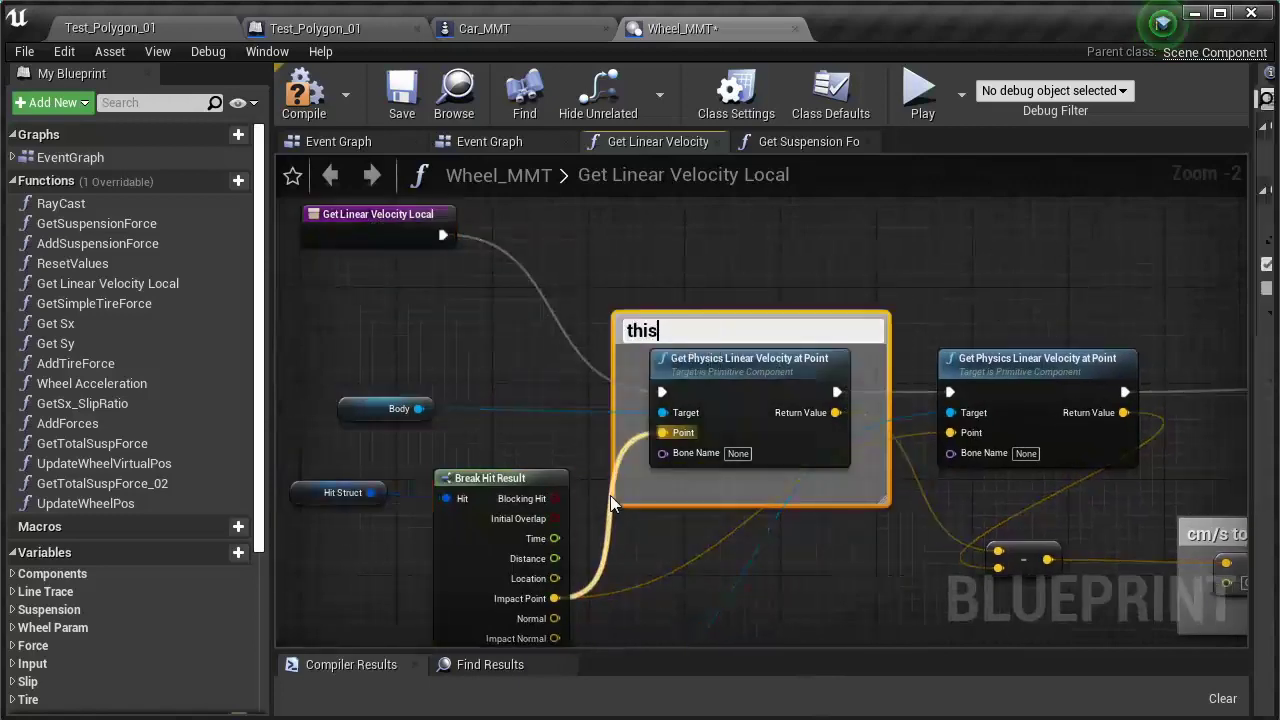
text( actor)
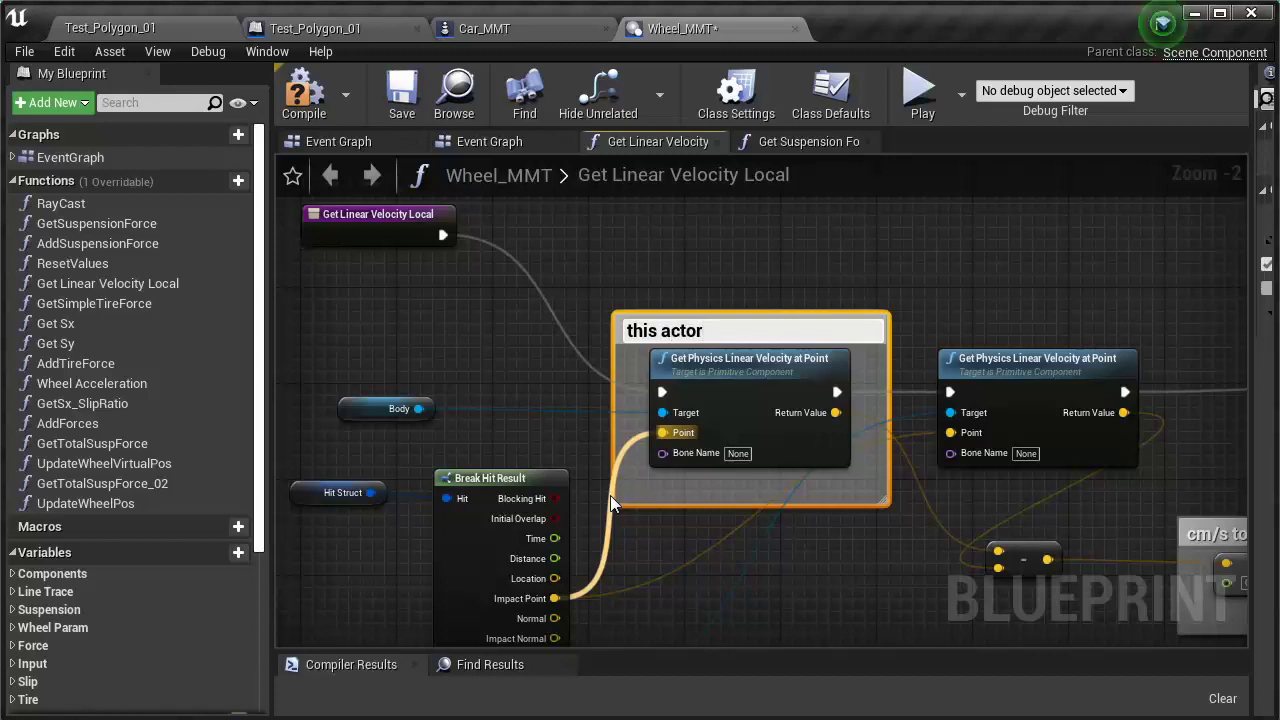
text( velocity)
key(Return)
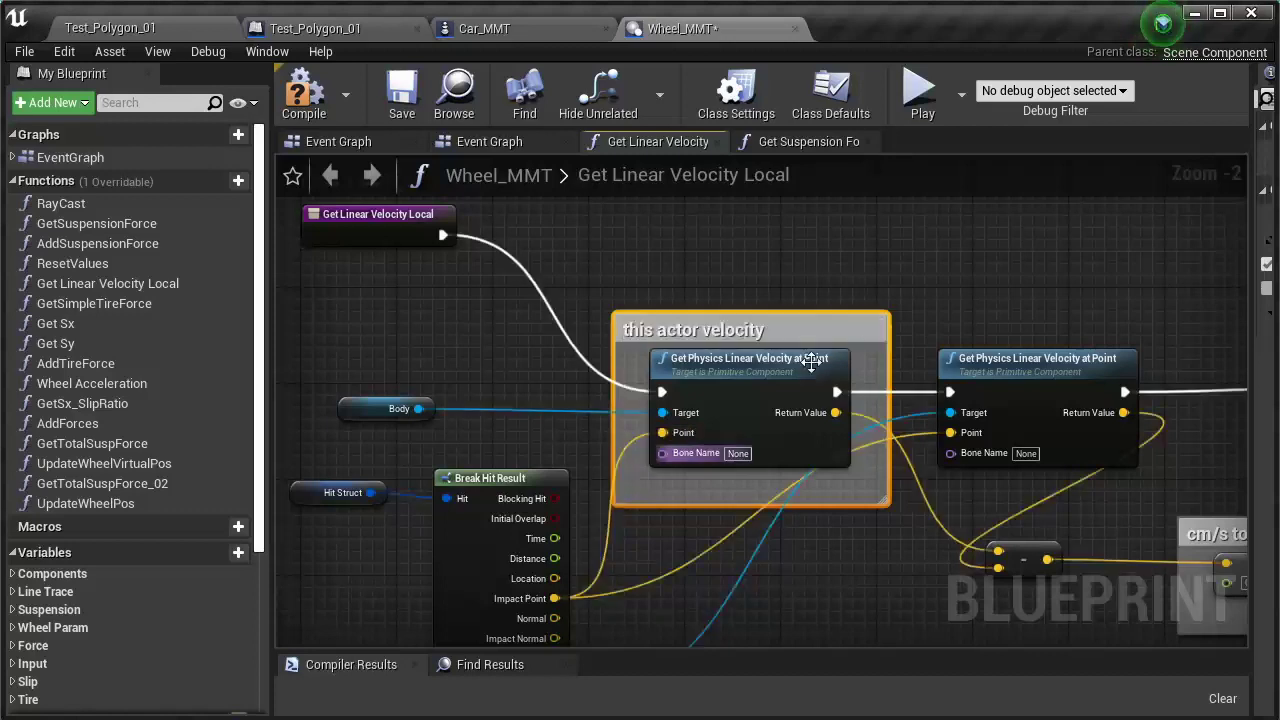
right_drag(1143, 309, 913, 252)
drag(681, 445, 667, 454)
text(c)
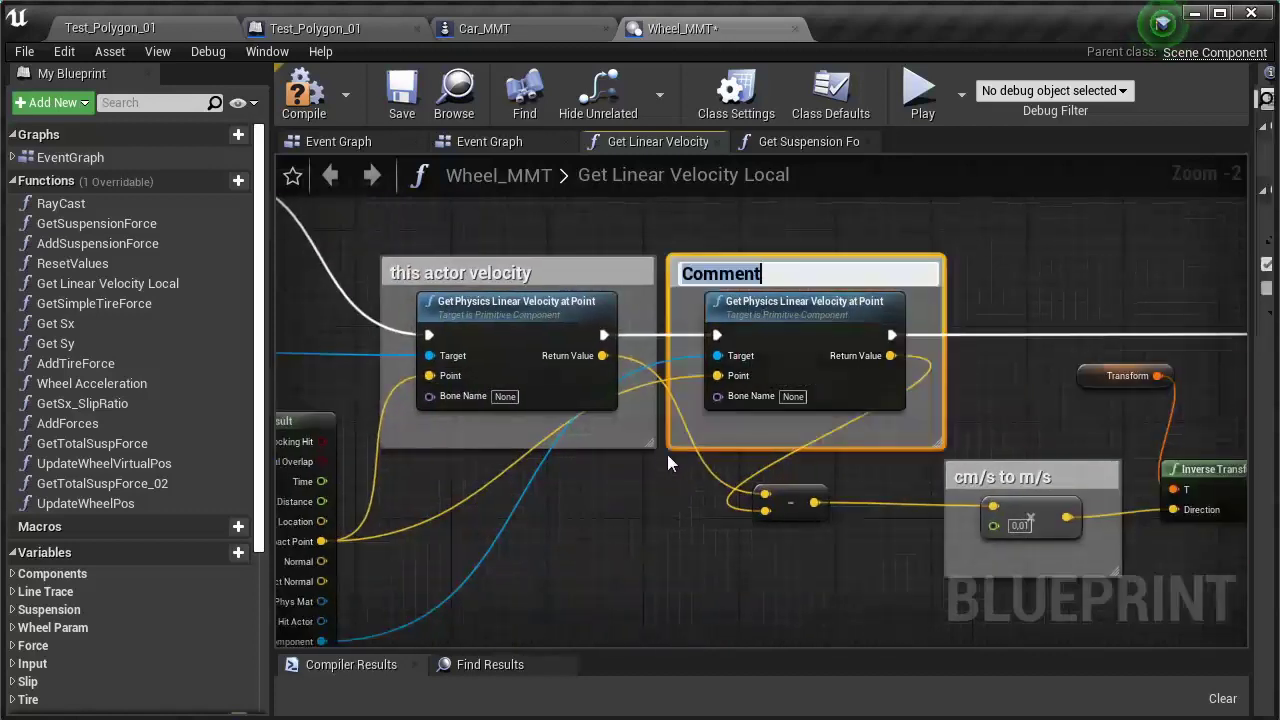
text(hit actor veloc)
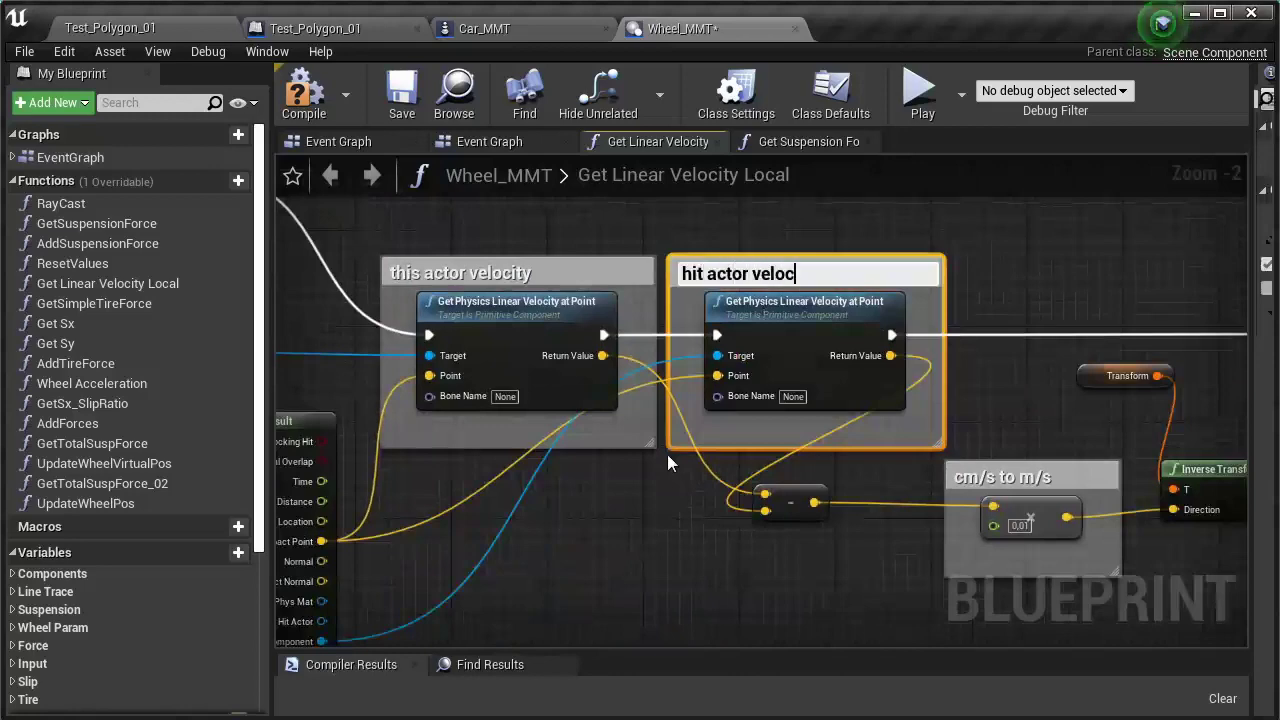
text(ity)
key(Return)
Step: Wrap the subtract node in a widened comment titled 'relative velocity'
right_drag(689, 575, 636, 510)
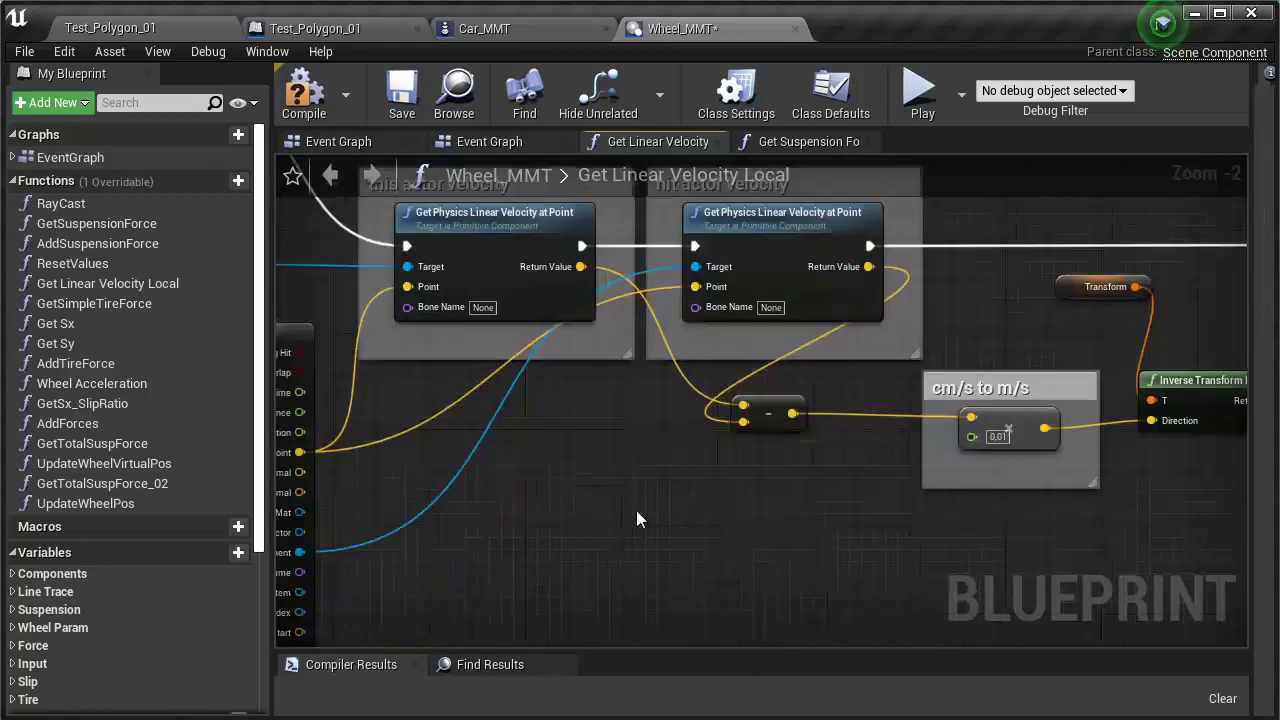
drag(840, 471, 841, 478)
key(c)
scroll(867, 464, up, 2)
drag(694, 404, 475, 407)
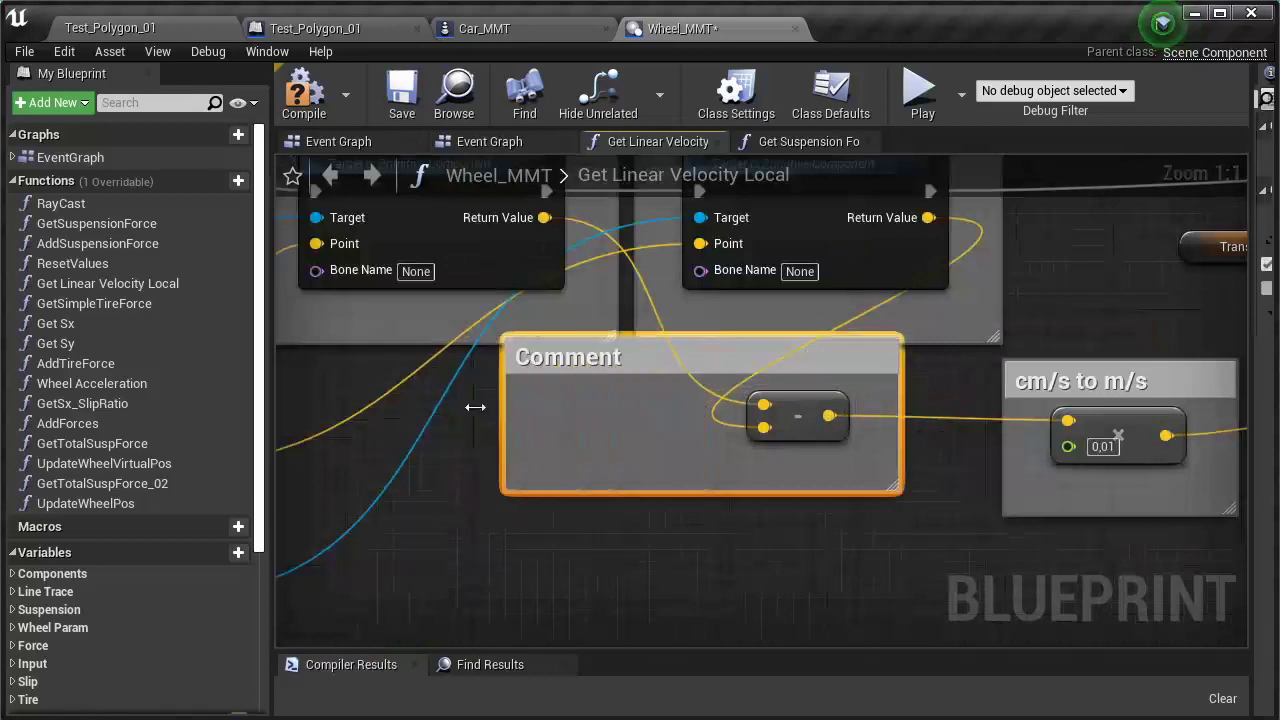
drag(890, 487, 978, 490)
double_click(633, 376)
text(relative velocity)
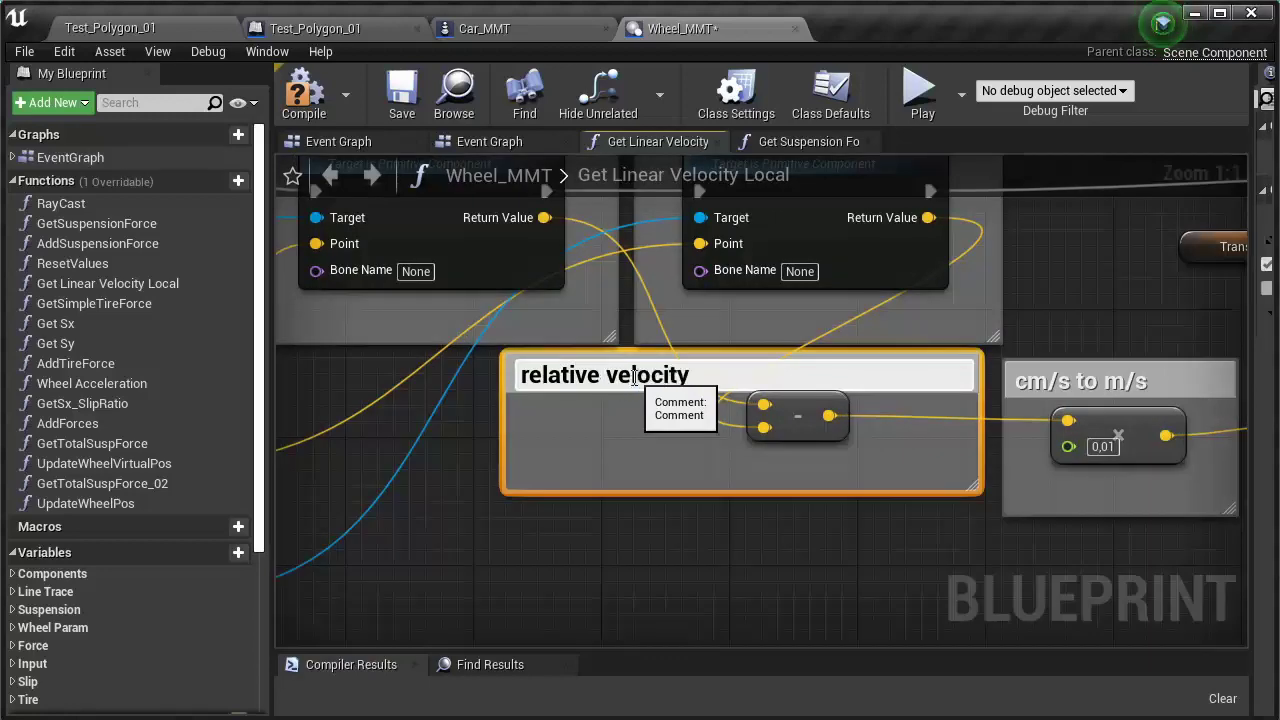
key(Return)
Step: Nudge the cm/s to m/s comment slightly right and select the Transform node
scroll(657, 486, down, 1)
scroll(740, 500, down, 2)
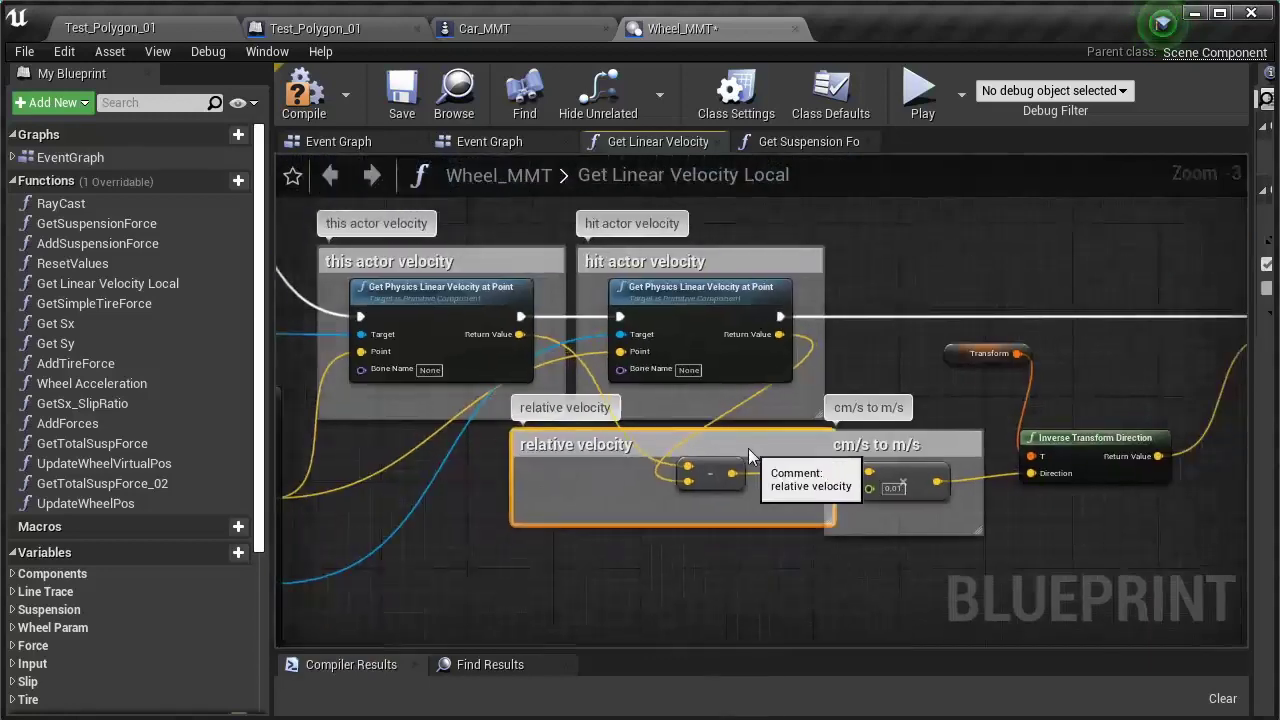
right_drag(750, 455, 609, 459)
drag(760, 449, 780, 451)
drag(770, 335, 930, 452)
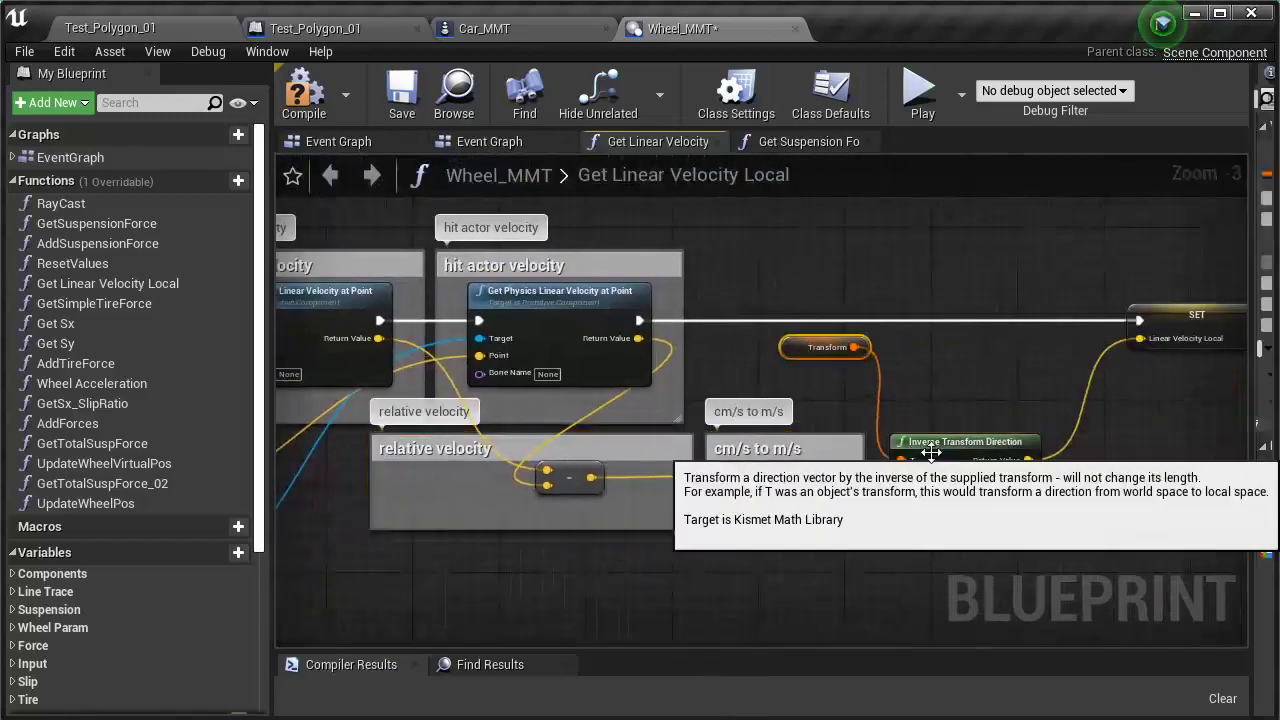
scroll(930, 452, down, 2)
scroll(930, 452, down, 2)
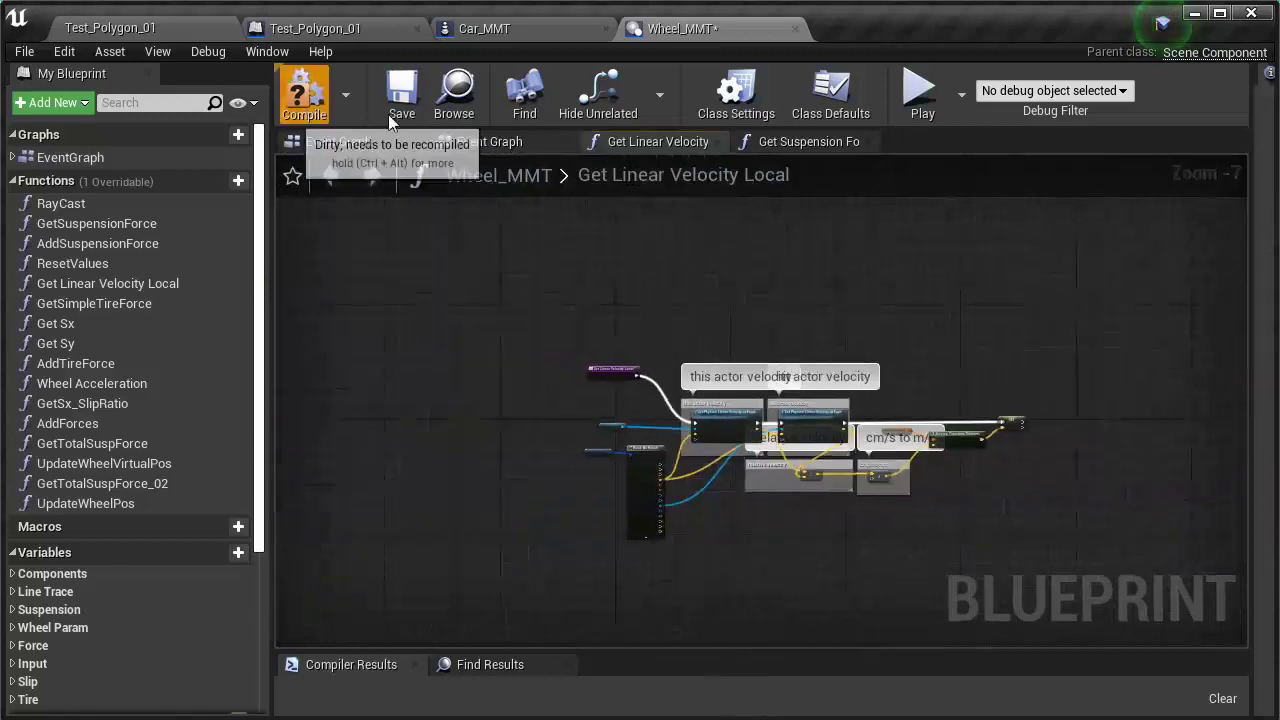
Step: Compile and save Wheel_MMT, then save all modified assets and the map
click(401, 100)
click(24, 51)
click(60, 160)
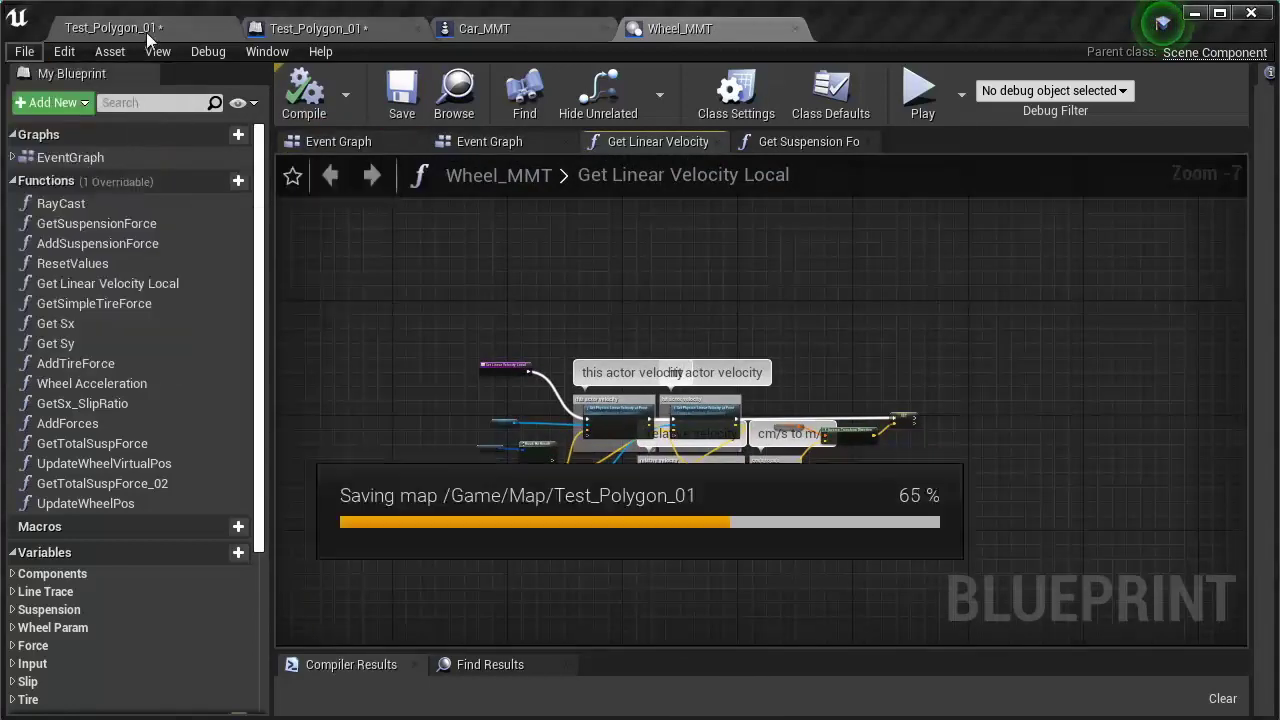
Step: Test drive the car on Test_Polygon_01, eject to look around the turntable, then stop
click(148, 30)
click(914, 86)
click(806, 235)
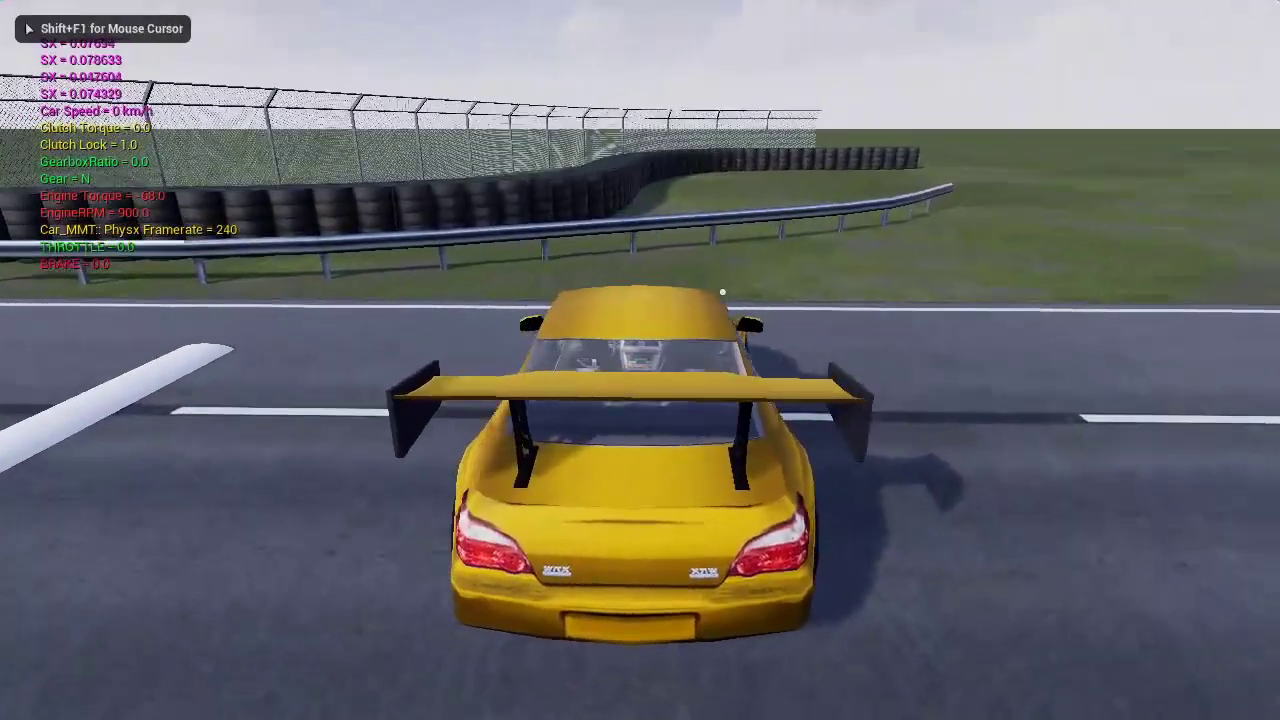
key(s)
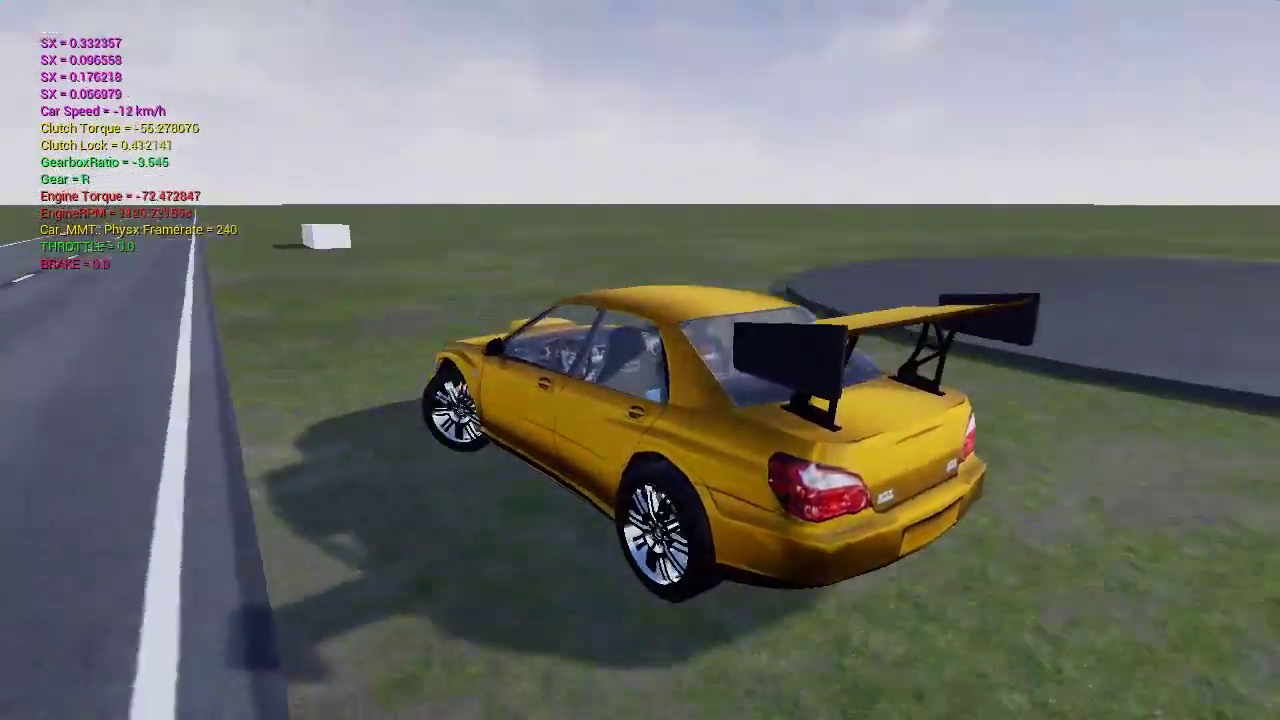
key(w)
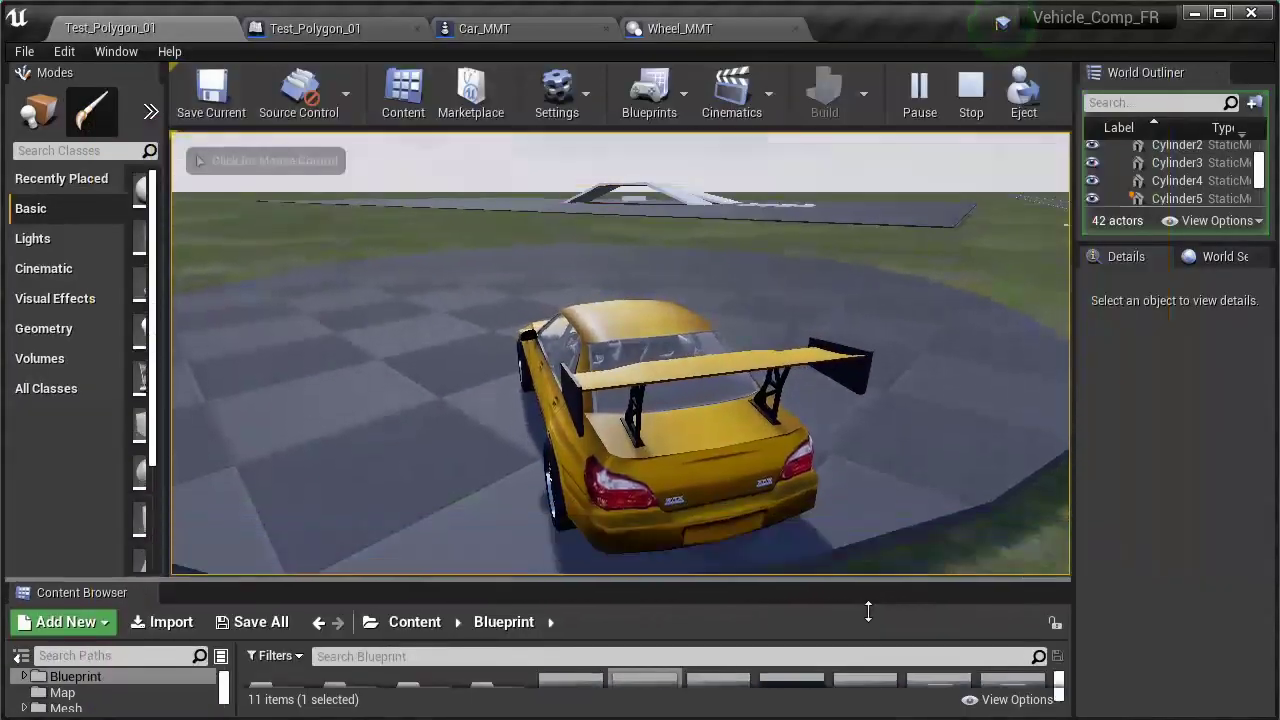
drag(898, 436, 866, 690)
click(1023, 90)
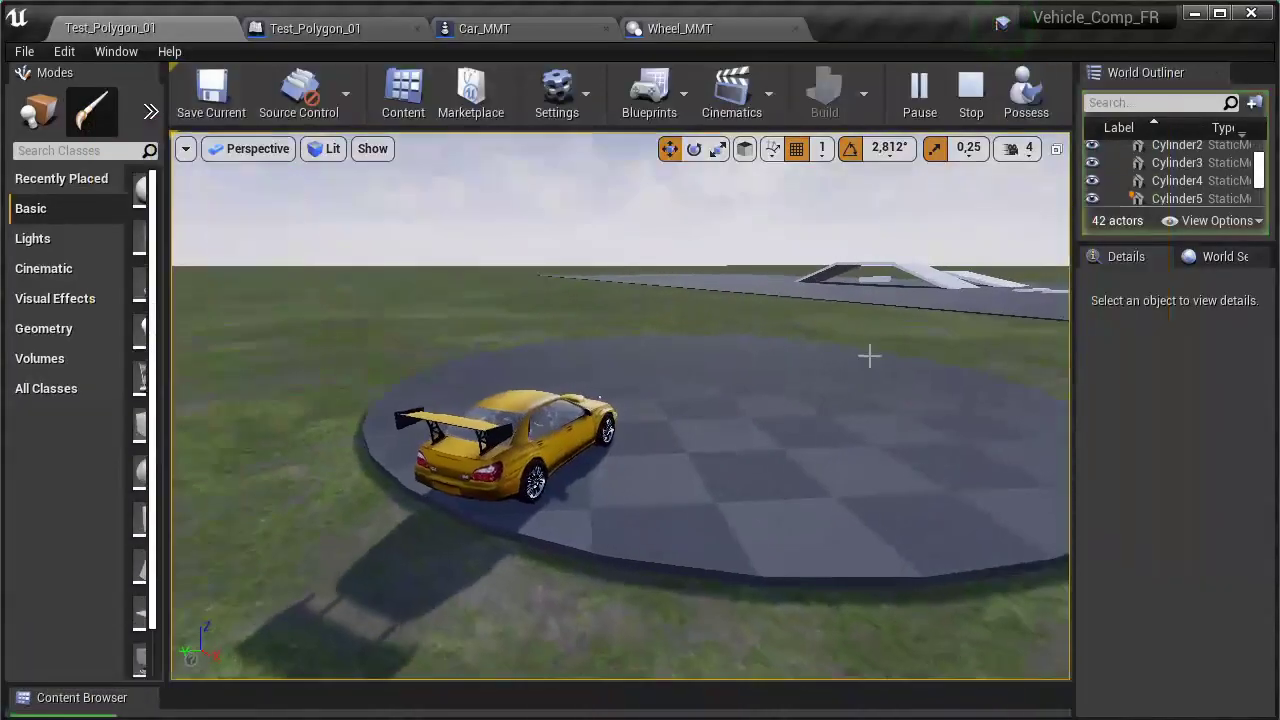
mouse_move(869, 356)
right_down()
mouse_move(840, 345)
mouse_move(862, 383)
right_up()
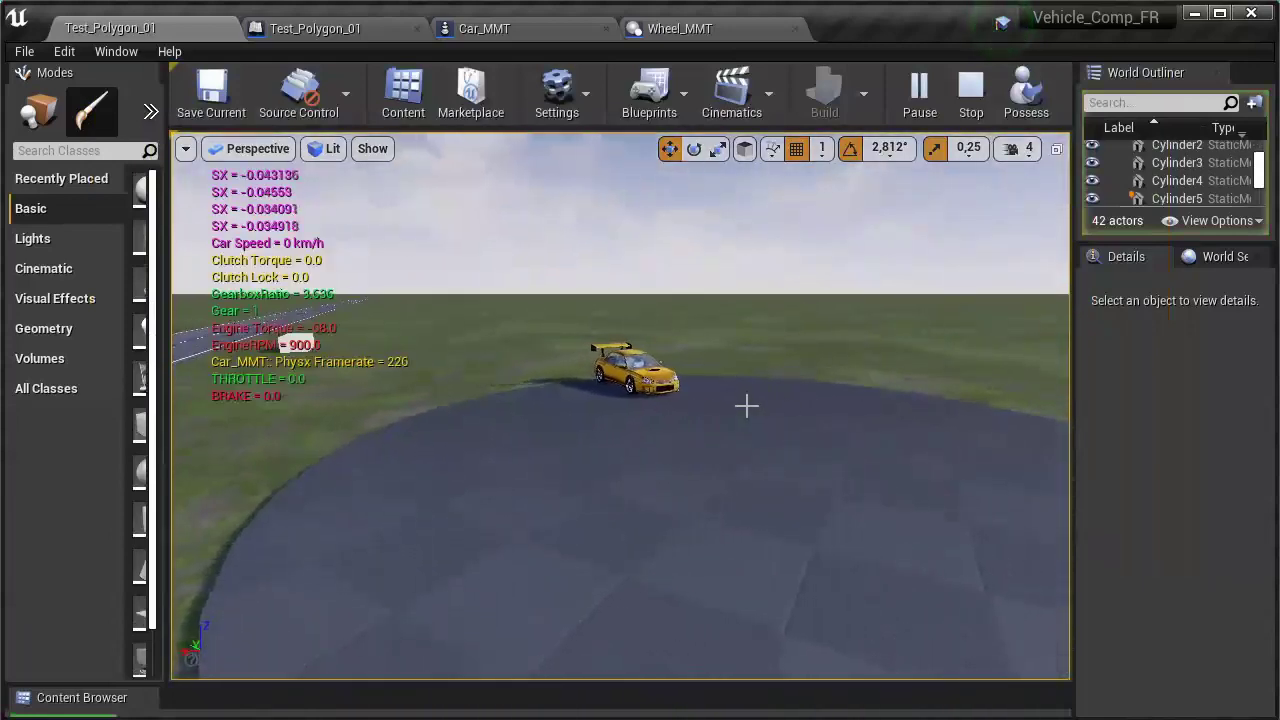
right_drag(747, 405, 729, 401)
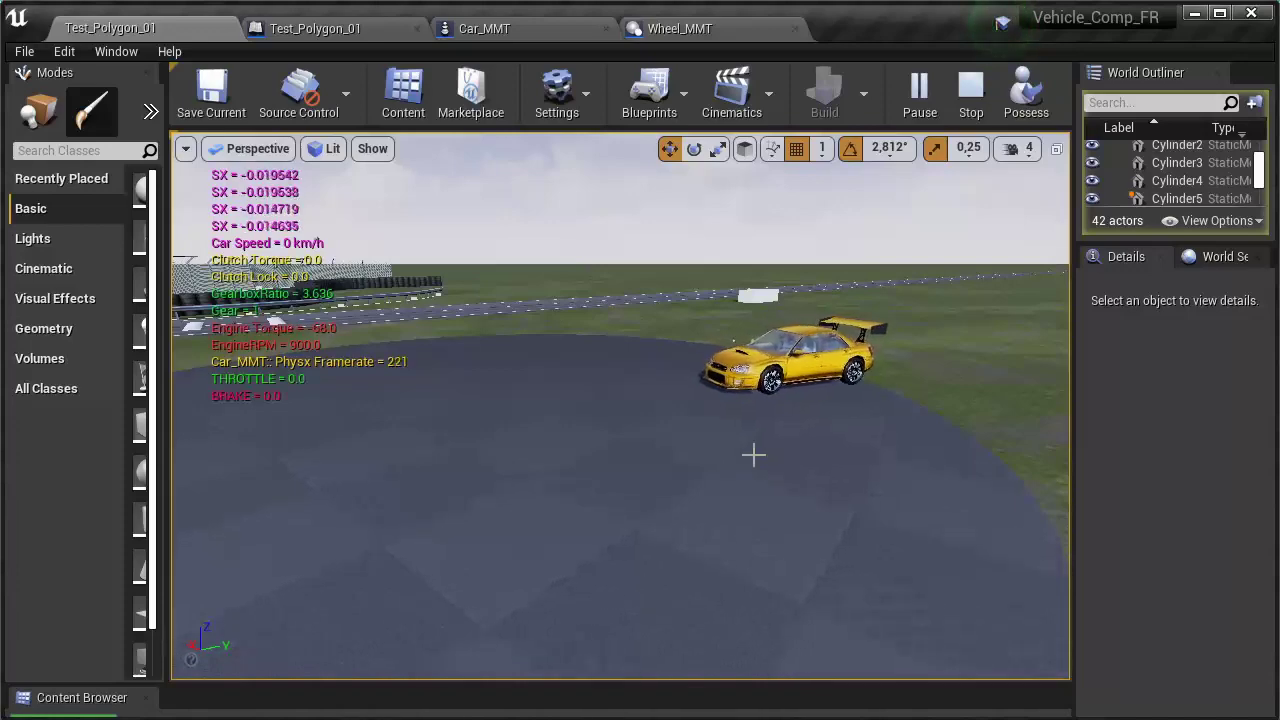
key(Escape)
right_drag(860, 200, 860, 220)
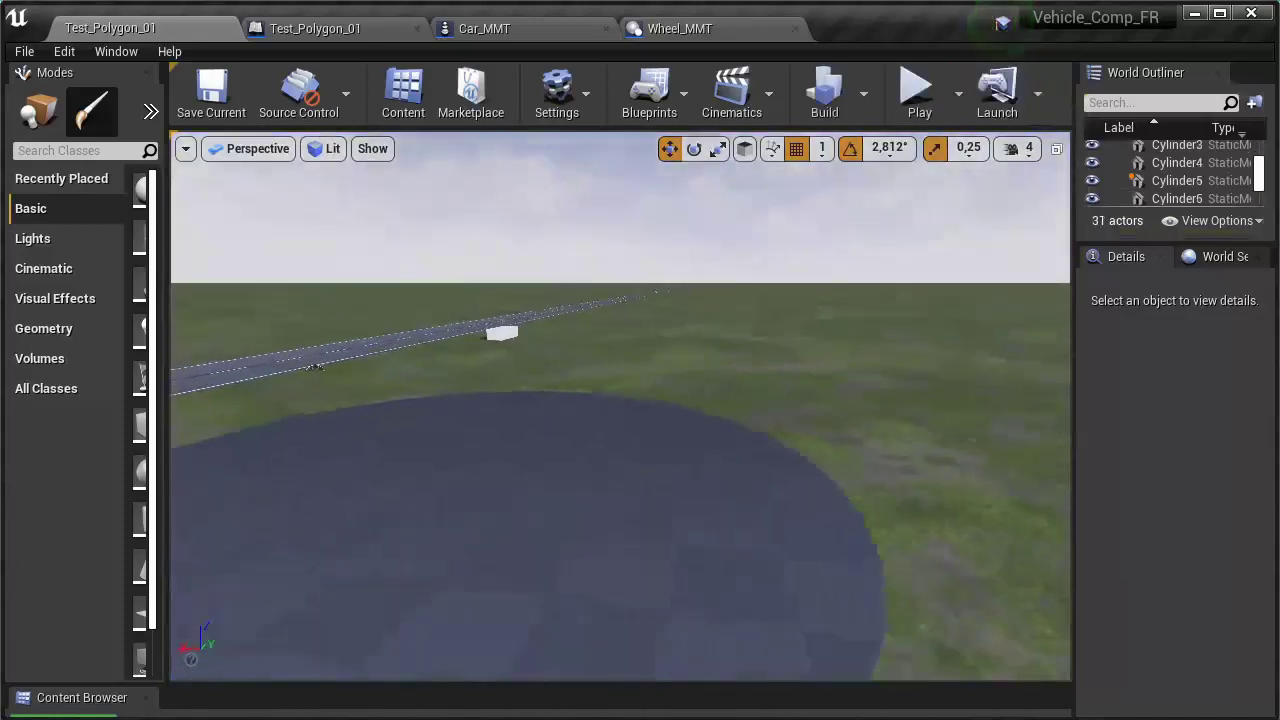
Step: Switch to the Level Blueprint graph and zoom in on the Add node
click(315, 28)
scroll(690, 521, up, 1)
right_drag(690, 521, 588, 440)
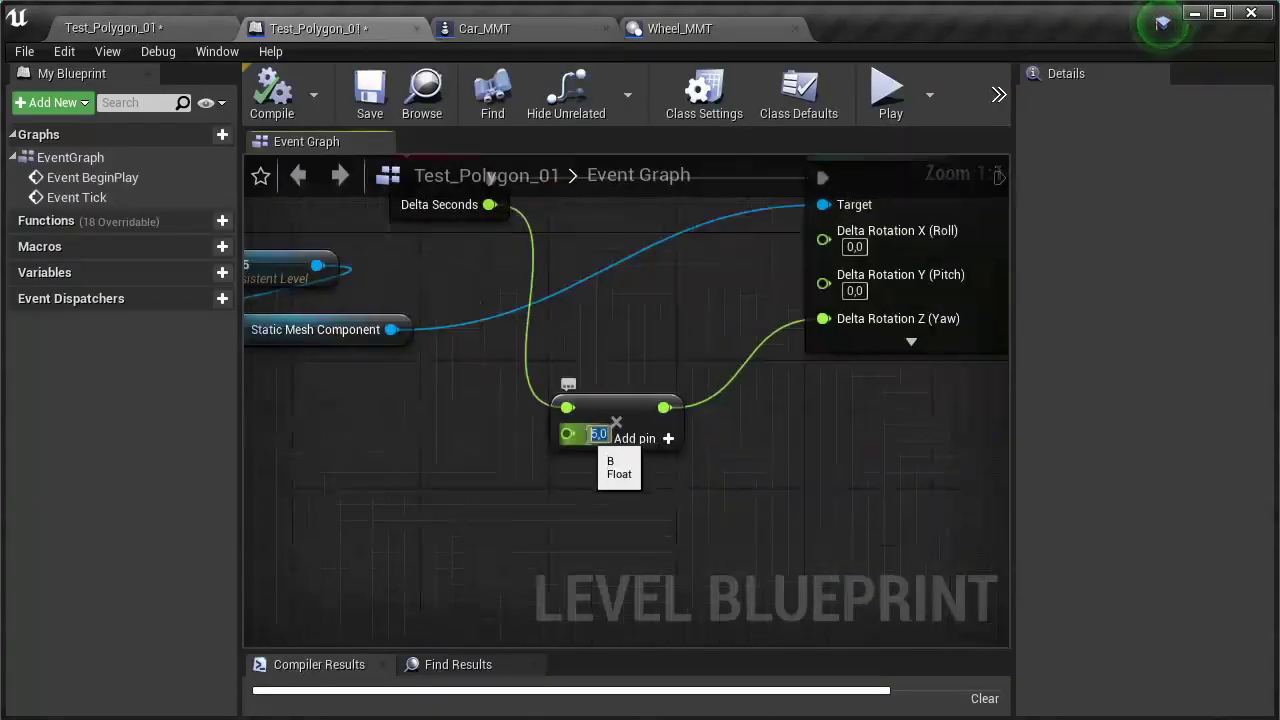
text(15)
Step: Save the level and its blueprint, then return to the main level editor
click(370, 95)
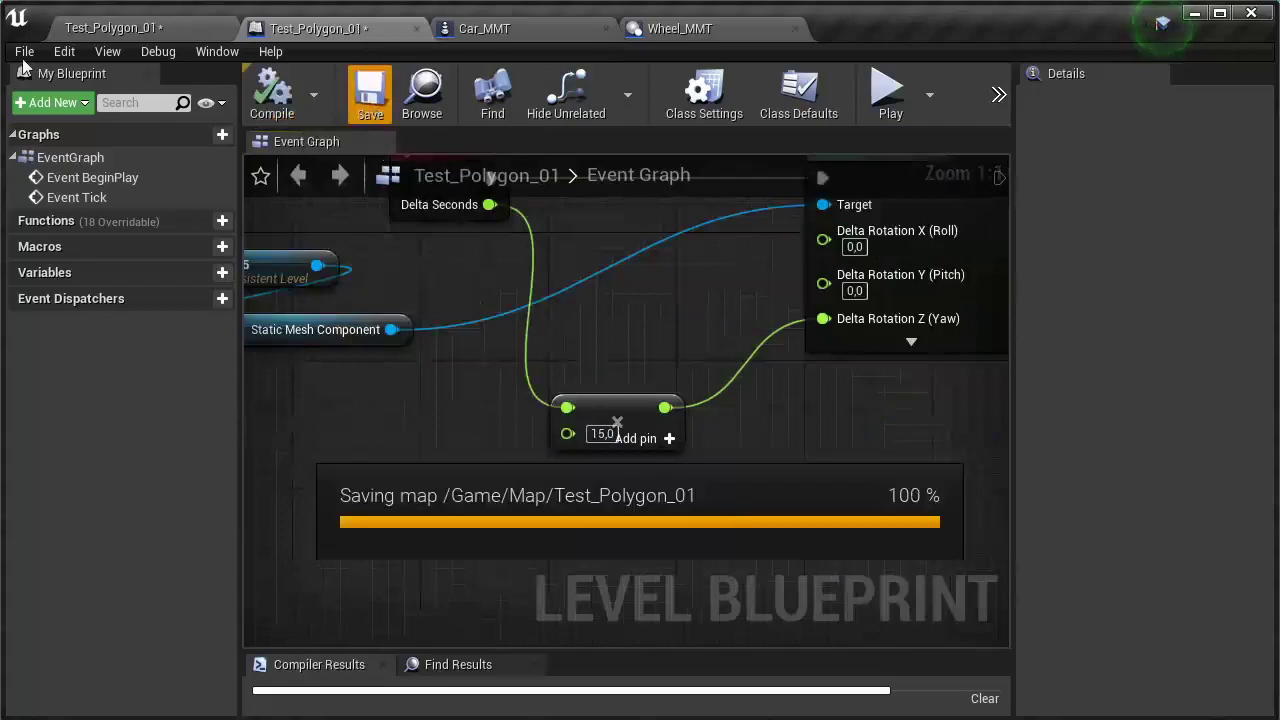
click(24, 51)
click(155, 30)
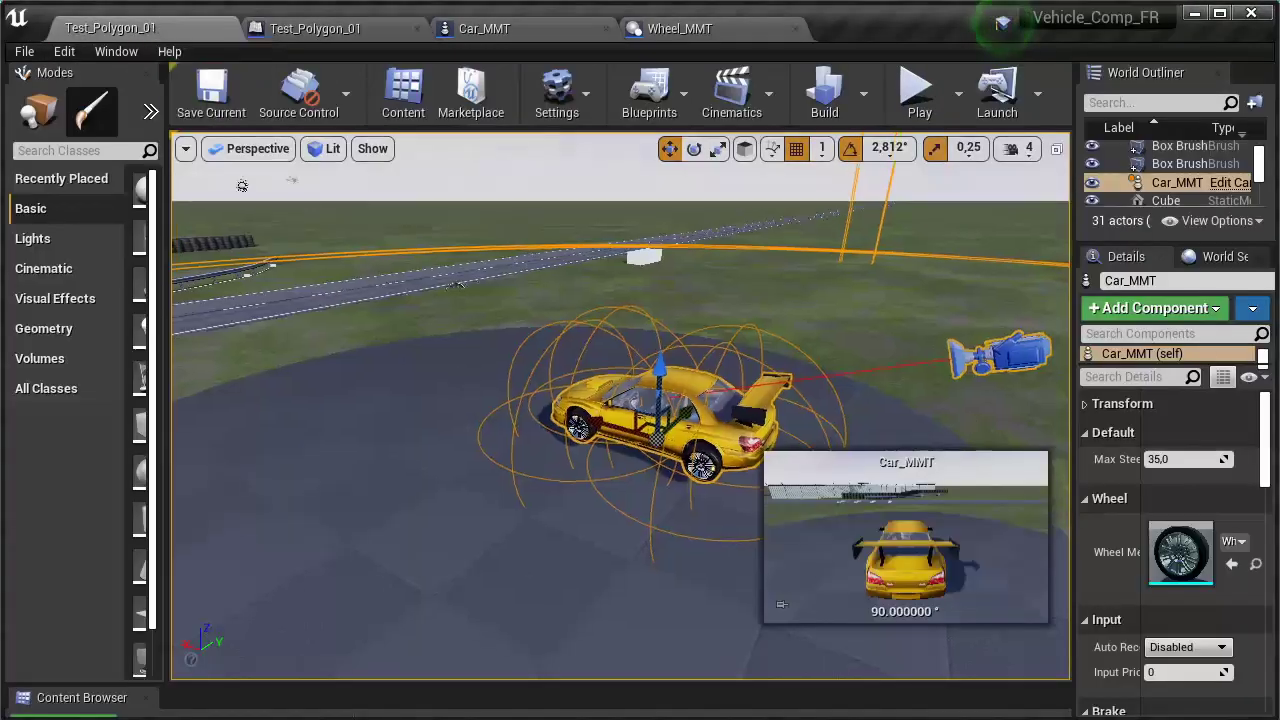
Step: Play the level, eject with Shift+F1 and F8, watch the car stay on the turntable, then stop
scroll(700, 303, down, 3)
scroll(700, 303, down, 2)
scroll(700, 303, down, 1)
key(alt+p)
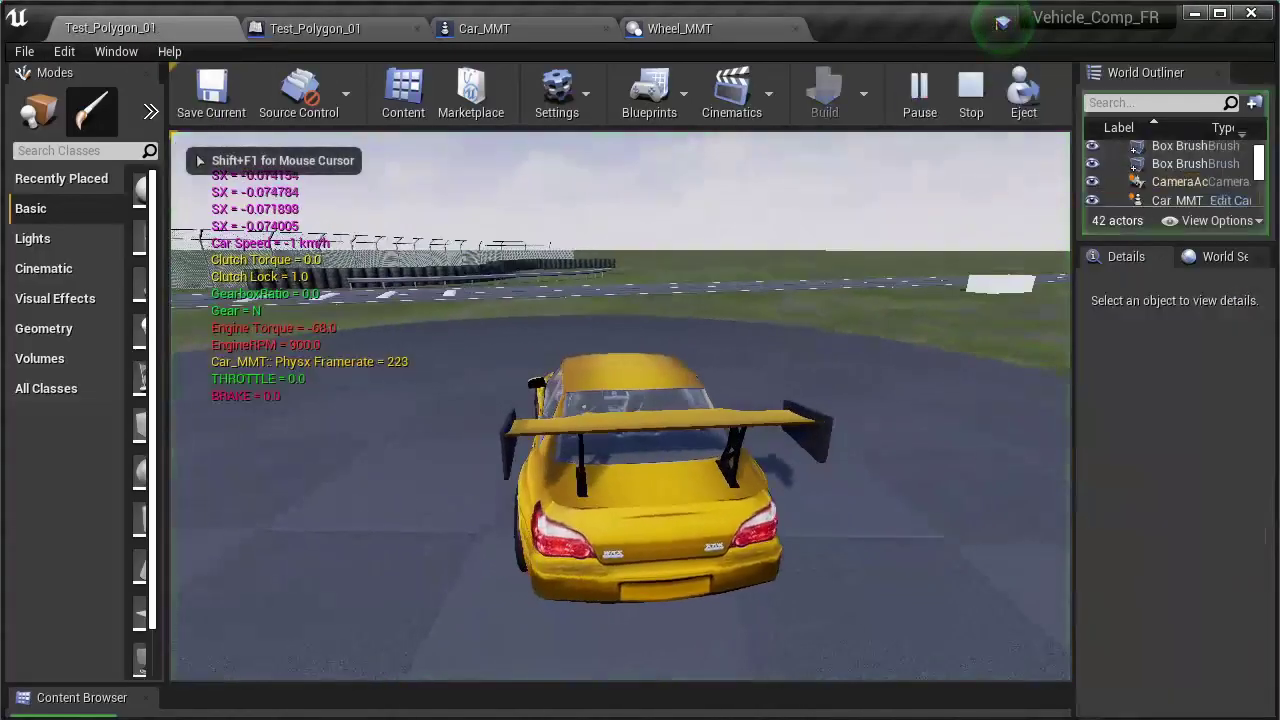
key(shift+F1)
key(F8)
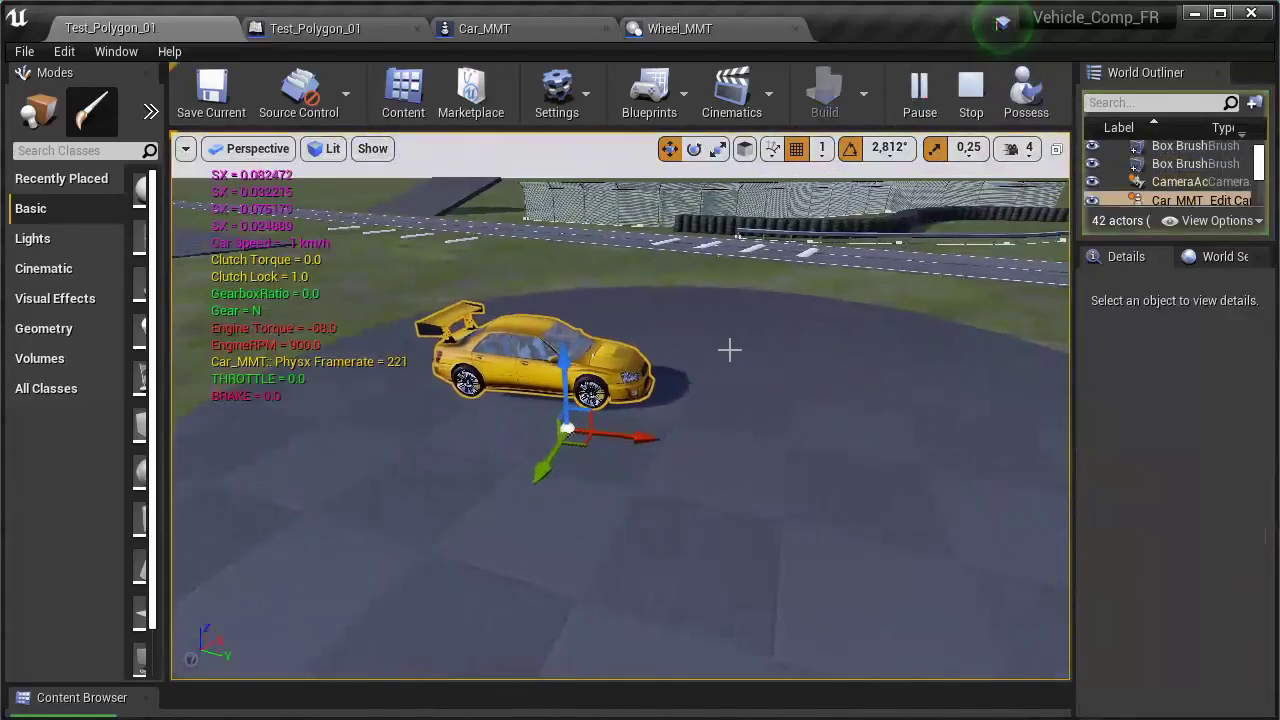
mouse_move(737, 354)
right_down()
mouse_move(758, 414)
mouse_move(850, 434)
right_up()
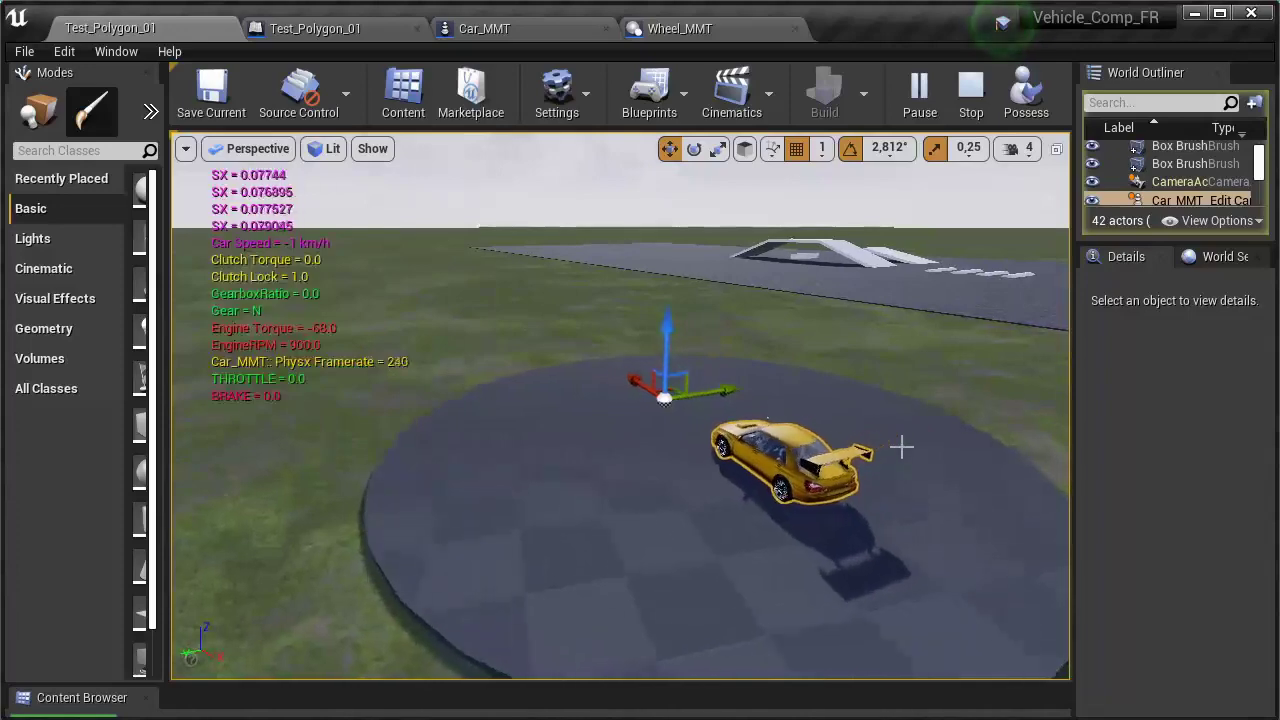
click(646, 206)
mouse_move(646, 206)
right_down()
mouse_move(560, 215)
mouse_move(880, 491)
right_up()
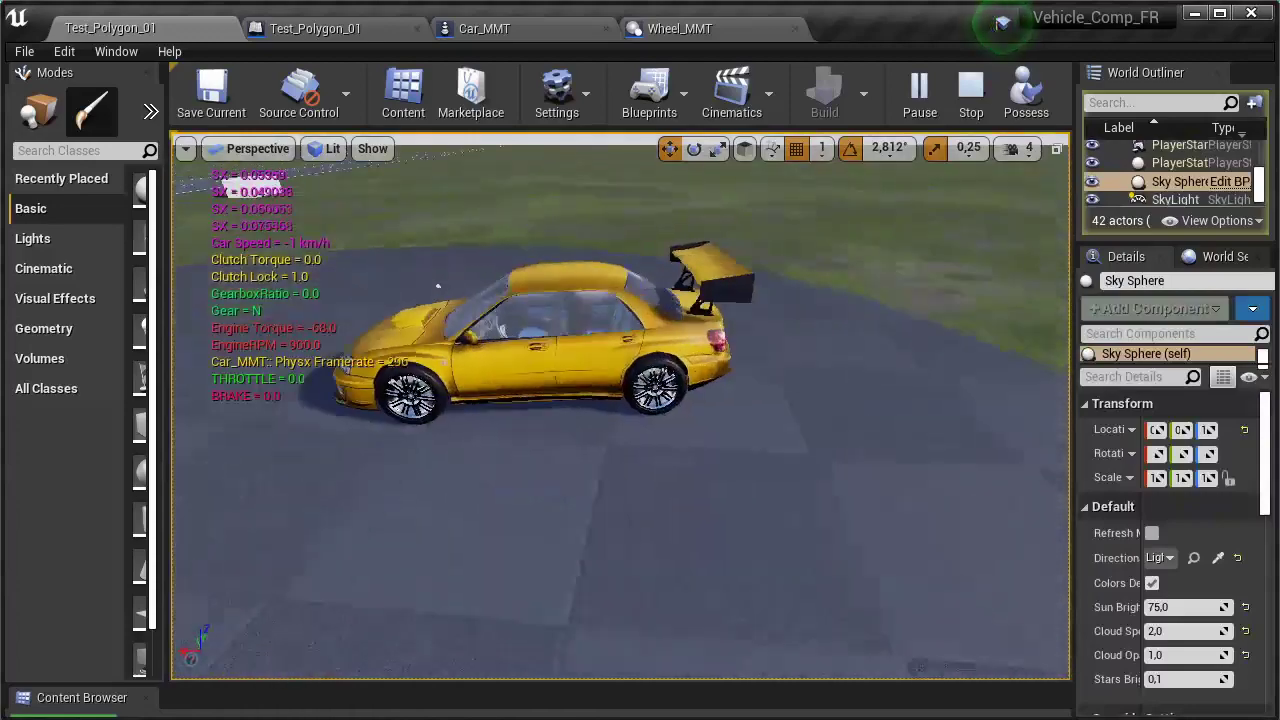
click(971, 92)
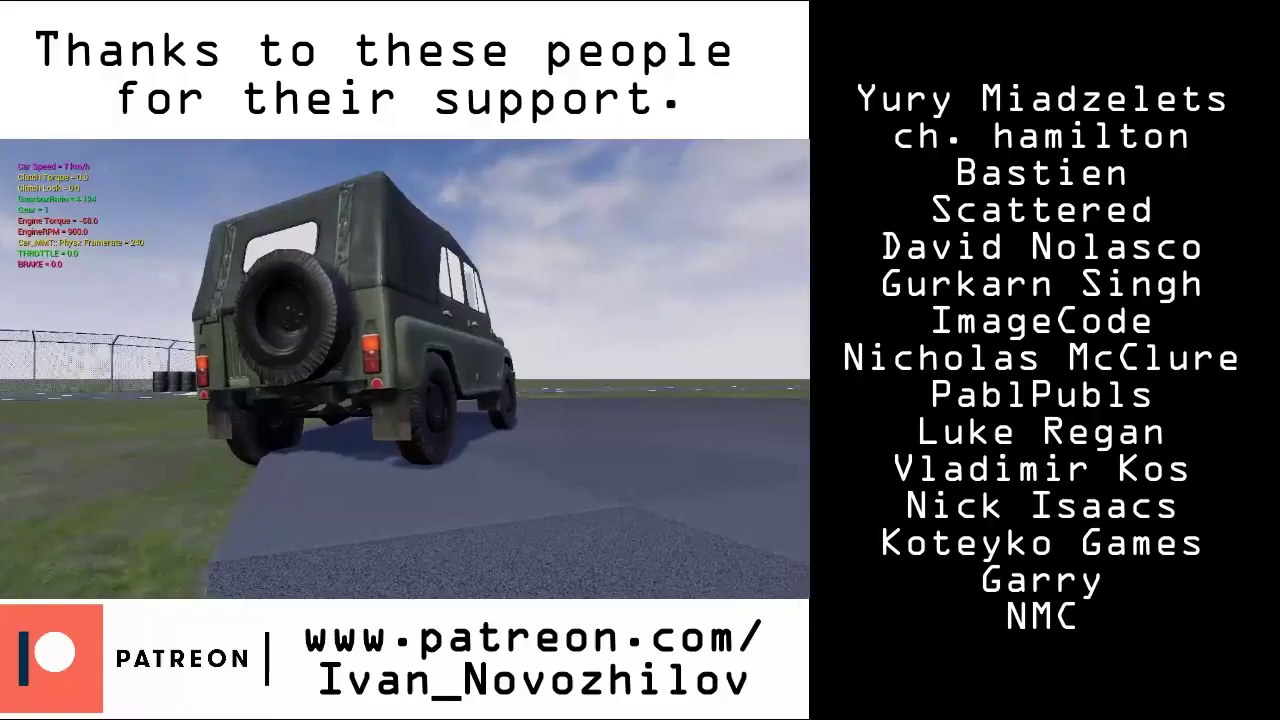